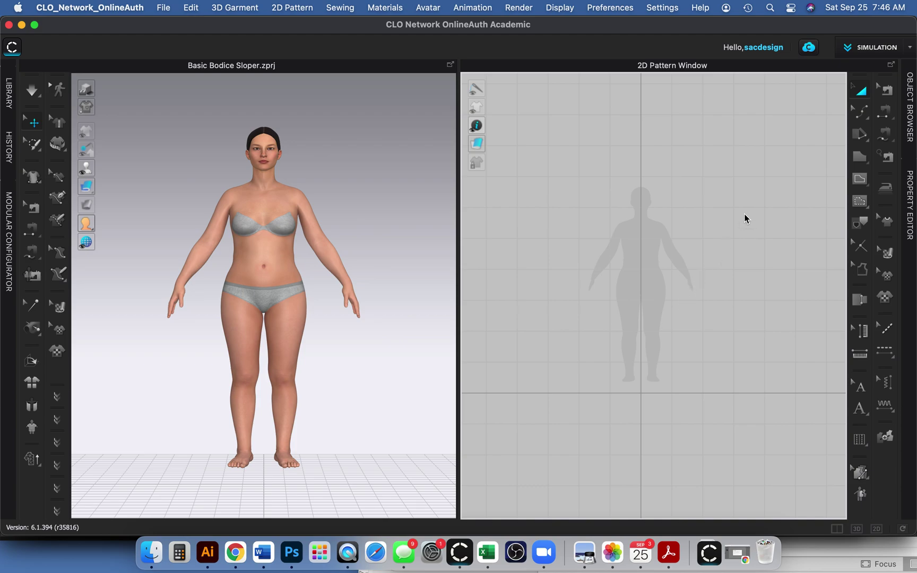
# Examine the pattern shape options, such as Polygon and Rectangle, and the internal shape options, such as Internal Polygon/Line.
pyautogui.scroll(2, 644, 307)
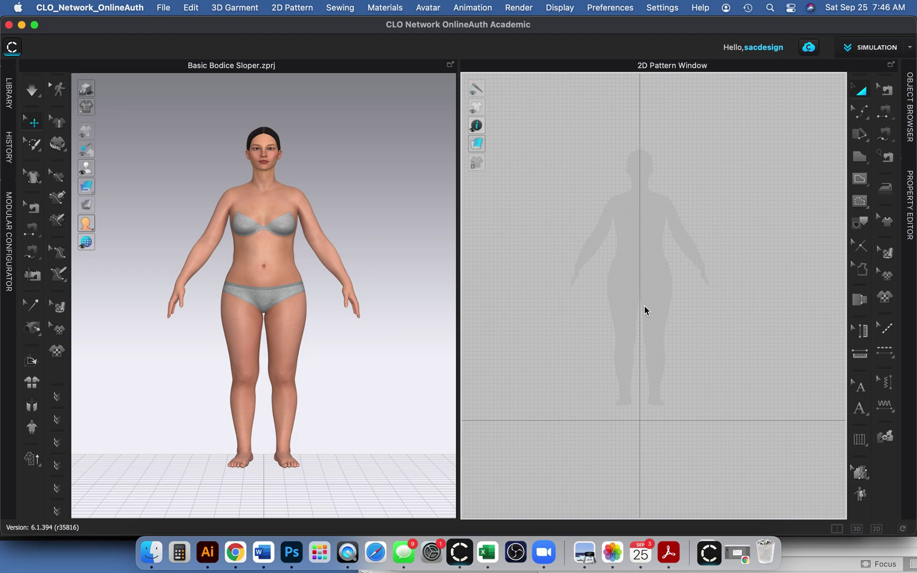
pyautogui.scroll(1, 644, 310)
pyautogui.moveTo(644, 305); pyautogui.dragTo(596, 350, button='right')
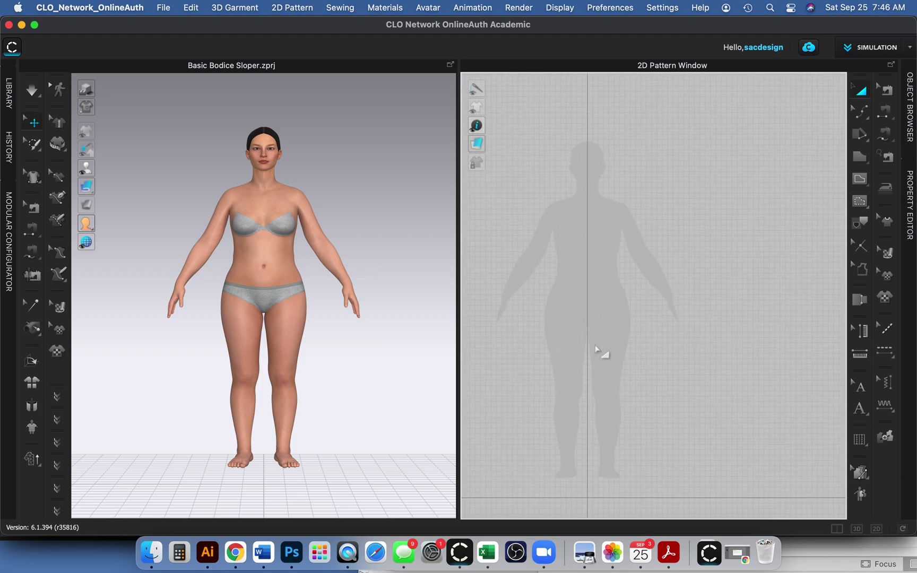
pyautogui.click(861, 159)
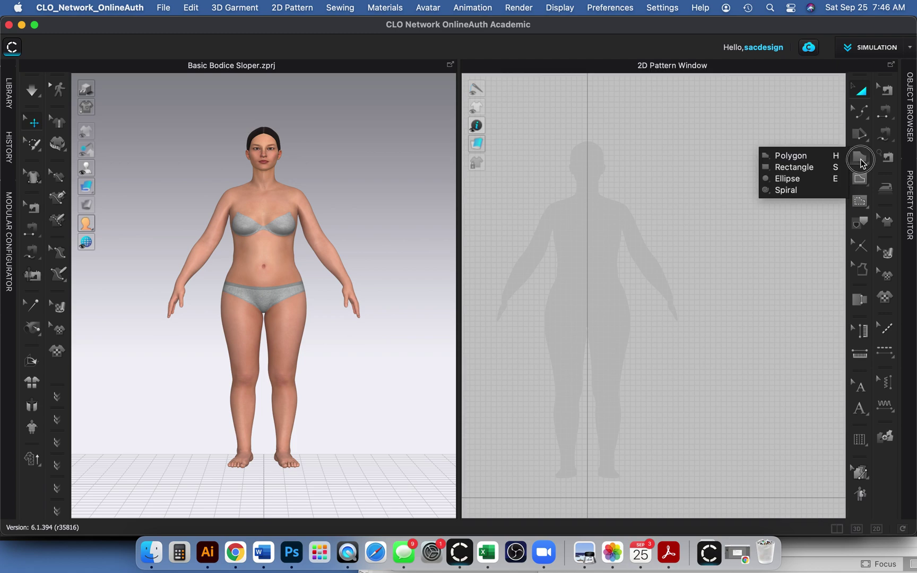
pyautogui.click(791, 165)
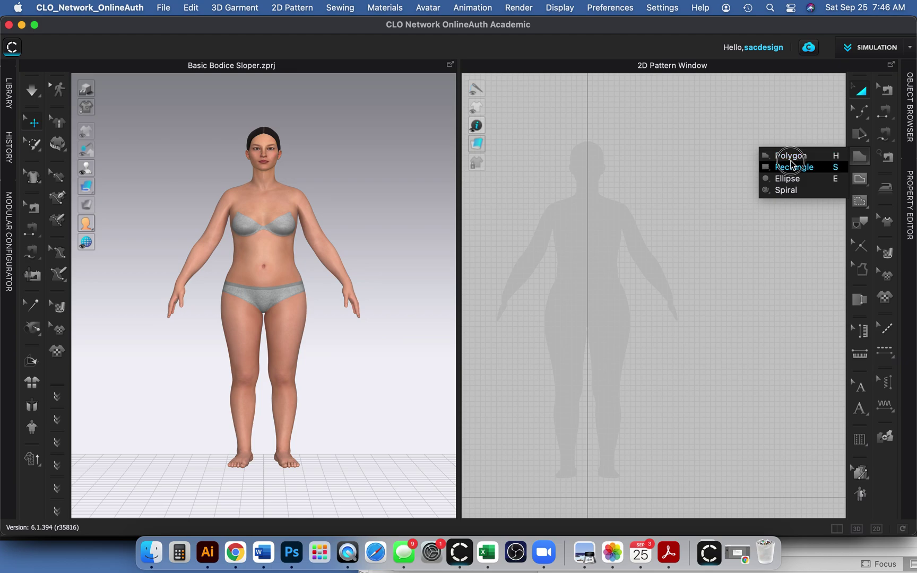
pyautogui.moveTo(789, 173)
pyautogui.mouseDown()
pyautogui.moveTo(796, 192)
pyautogui.moveTo(792, 158)
pyautogui.mouseUp()
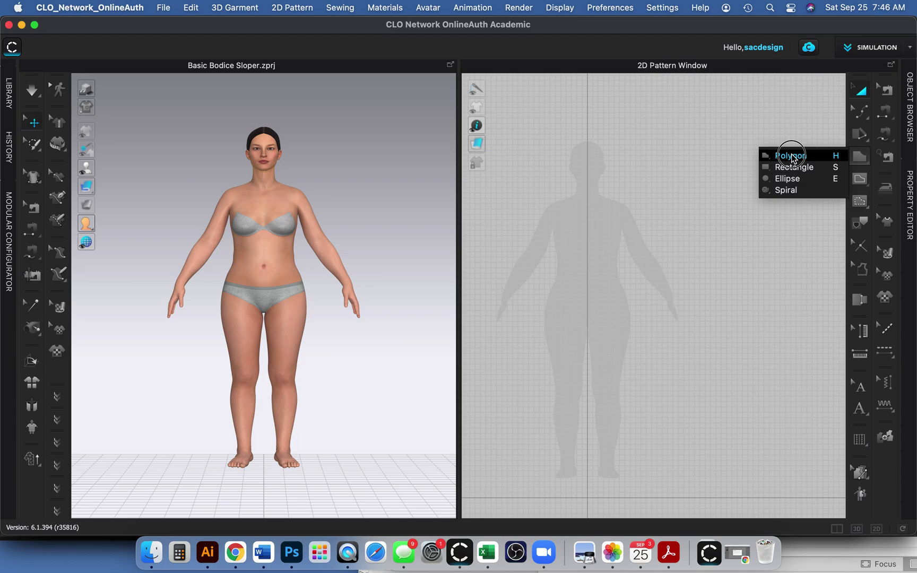
pyautogui.moveTo(792, 158); pyautogui.dragTo(815, 128)
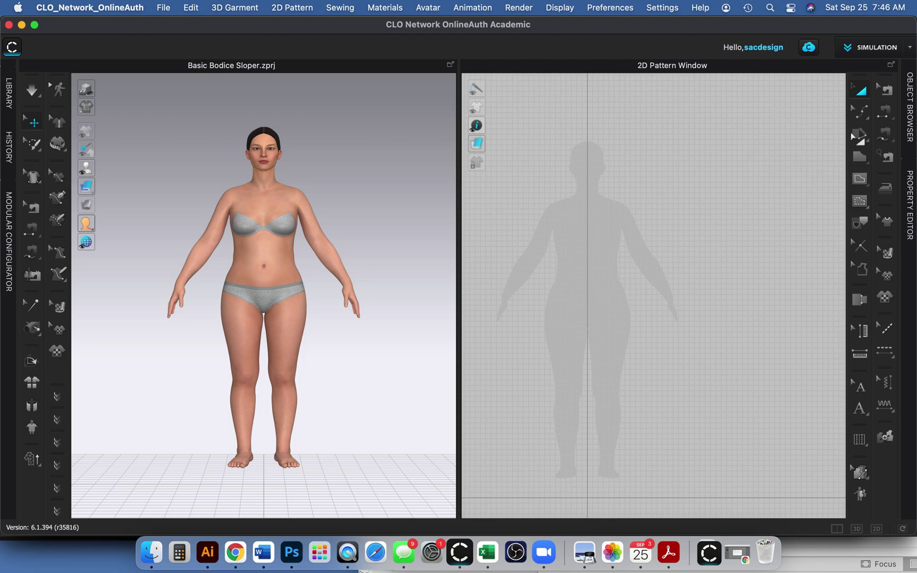
pyautogui.click(860, 180)
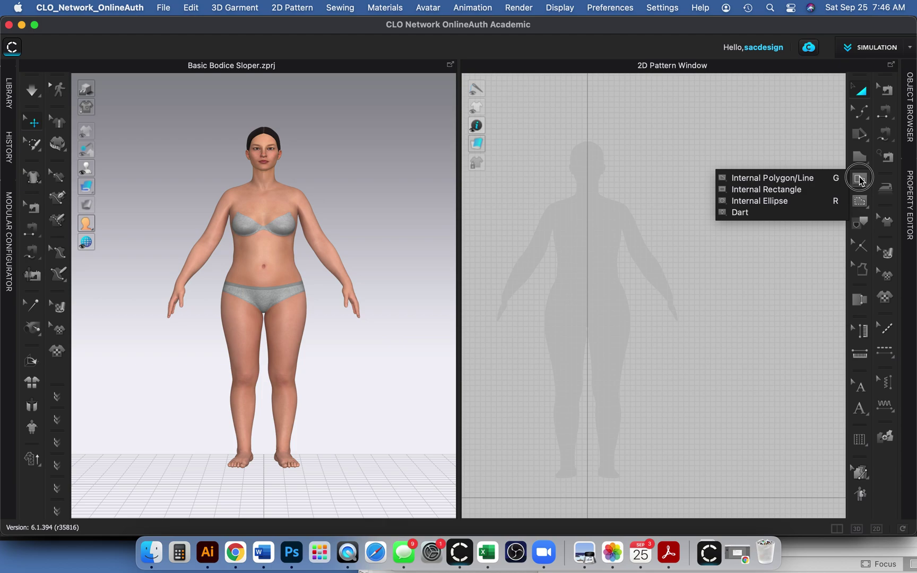
pyautogui.moveTo(860, 180); pyautogui.dragTo(743, 185)
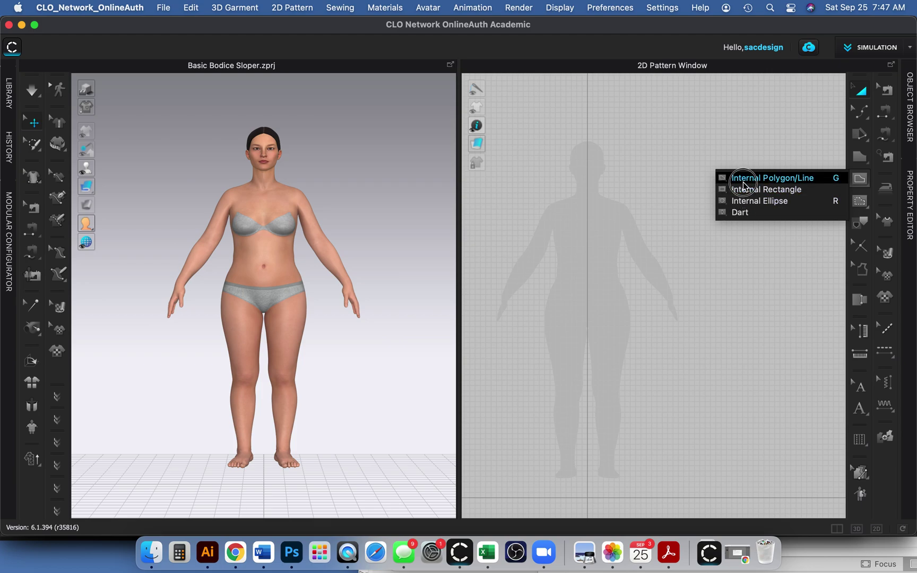
pyautogui.moveTo(743, 186); pyautogui.dragTo(792, 233)
pyautogui.click(860, 202)
pyautogui.click(860, 204)
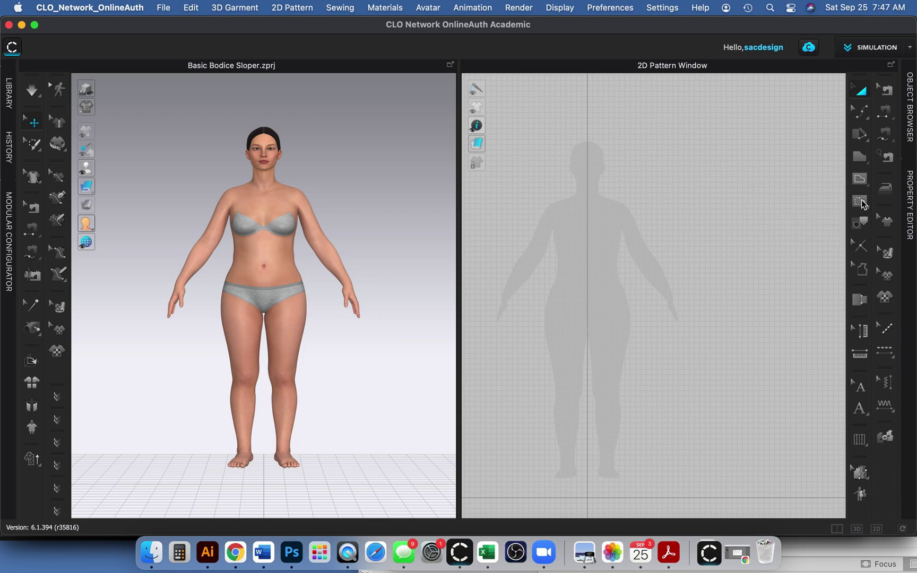
# Draw a straight-edged, four-sided panel from the avatar's center line, about 6.5 in across the waist, 19 in along the side and 11.5 in at the hem.
pyautogui.moveTo(858, 162); pyautogui.dragTo(857, 155)
pyautogui.click(859, 157)
pyautogui.moveTo(588, 269); pyautogui.dragTo(622, 269)
pyautogui.click(621, 269)
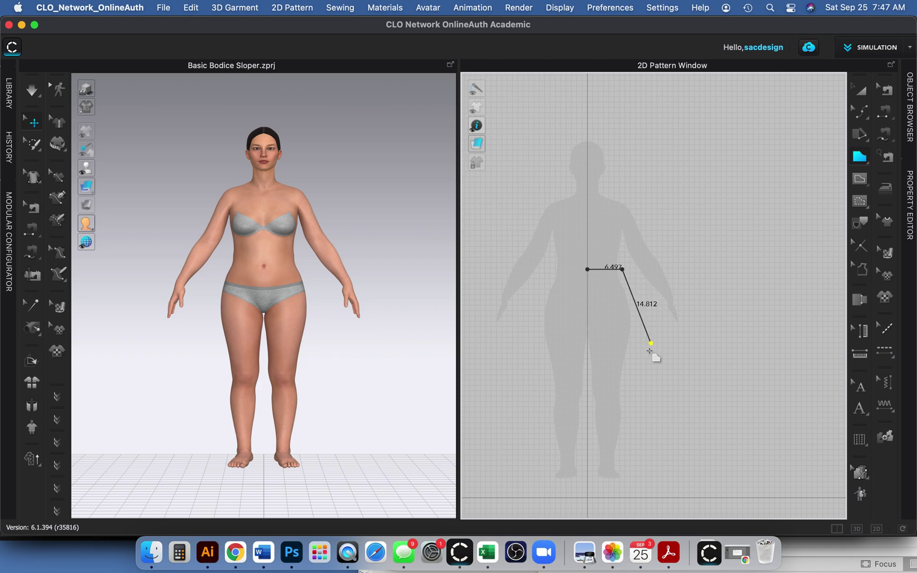
pyautogui.click(647, 367)
pyautogui.click(588, 374)
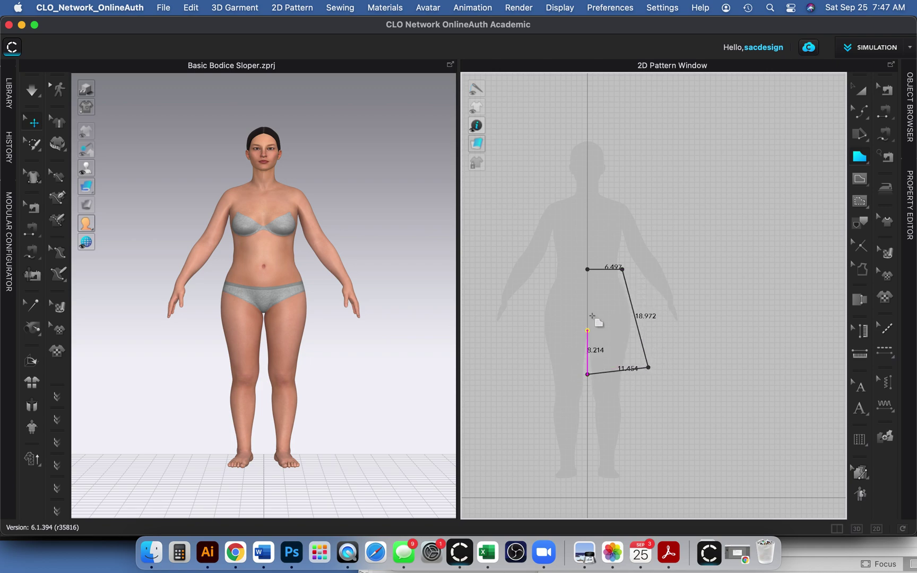
pyautogui.click(588, 270)
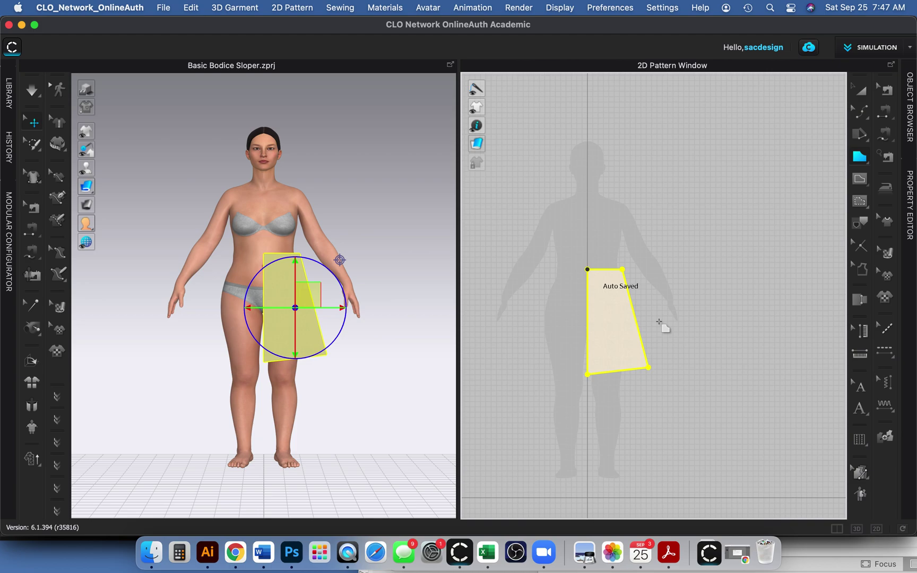
# Delete the straight-edged panel from the pattern workspace.
pyautogui.press('a')
pyautogui.click(632, 344)
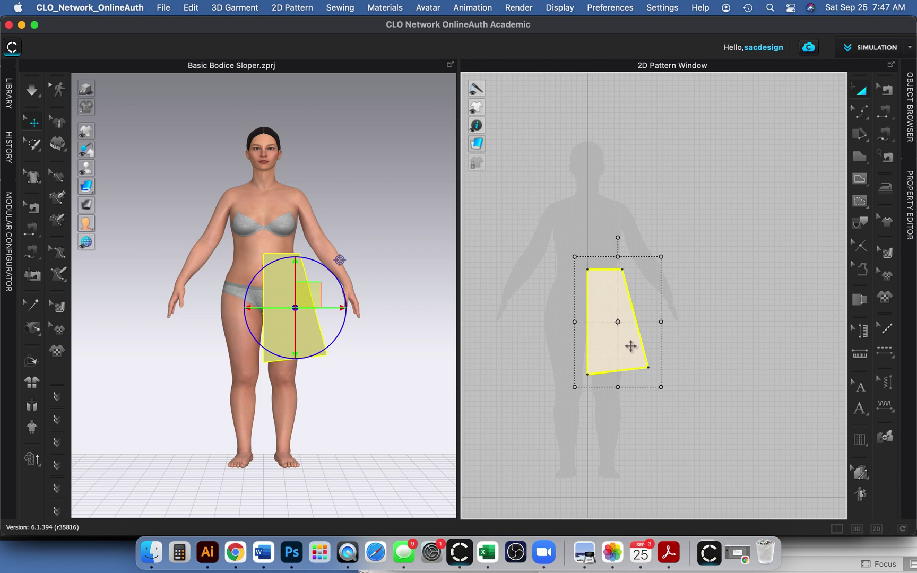
pyautogui.press('Delete')
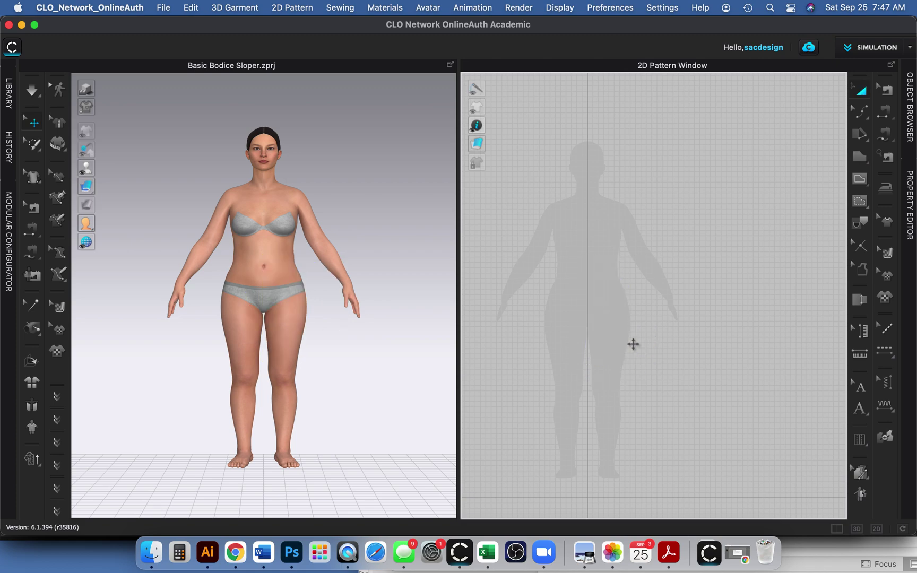
# Draw a closed panel from the center line with a curved waist, a straight side about 19.6 in long and a curved hem about 10.7 in.
pyautogui.press('s')
pyautogui.click(588, 280)
pyautogui.click(622, 280)
pyautogui.moveTo(656, 263); pyautogui.dragTo(645, 268)
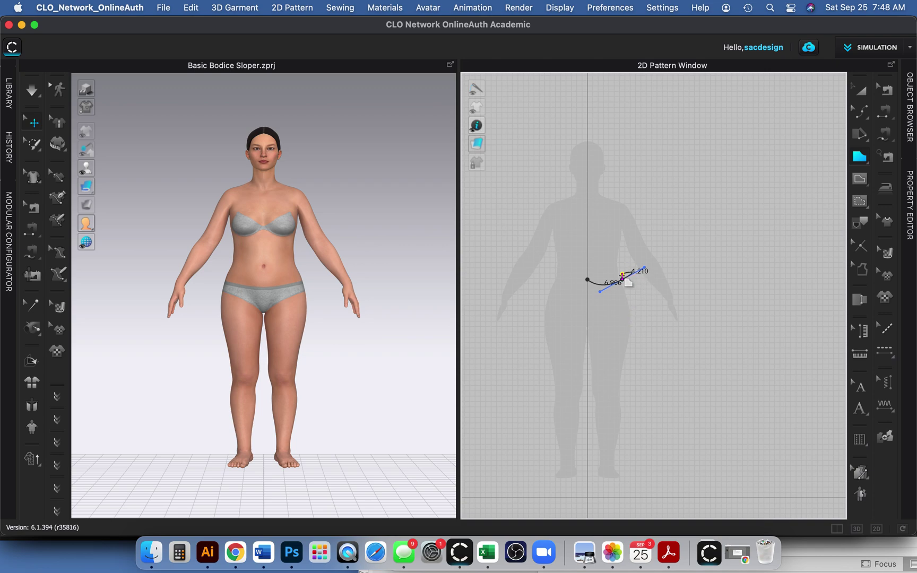
pyautogui.click(644, 382)
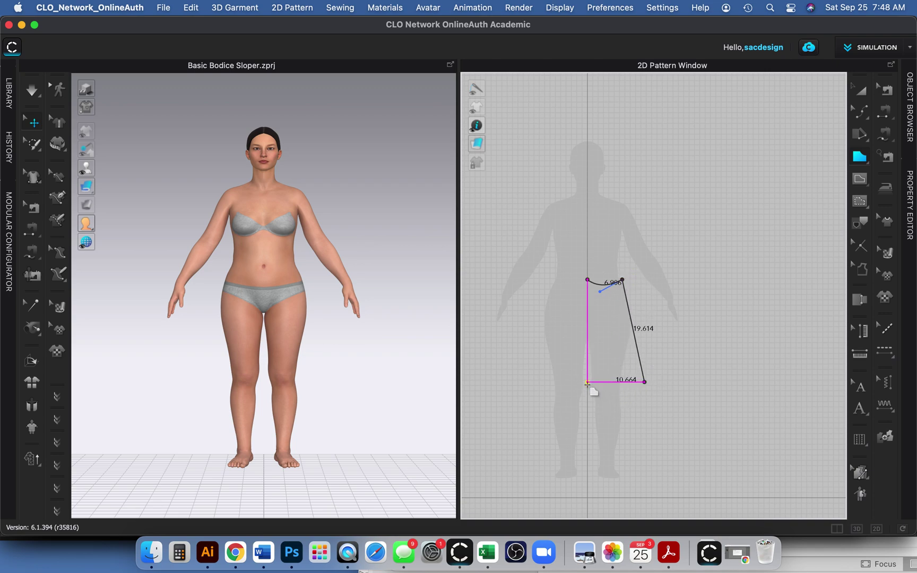
pyautogui.moveTo(587, 386); pyautogui.dragTo(545, 386)
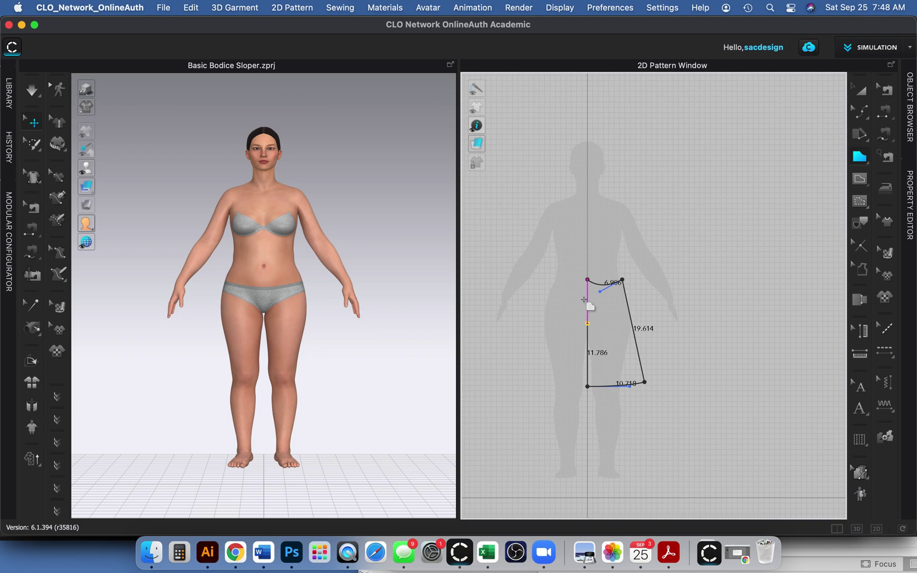
pyautogui.click(587, 286)
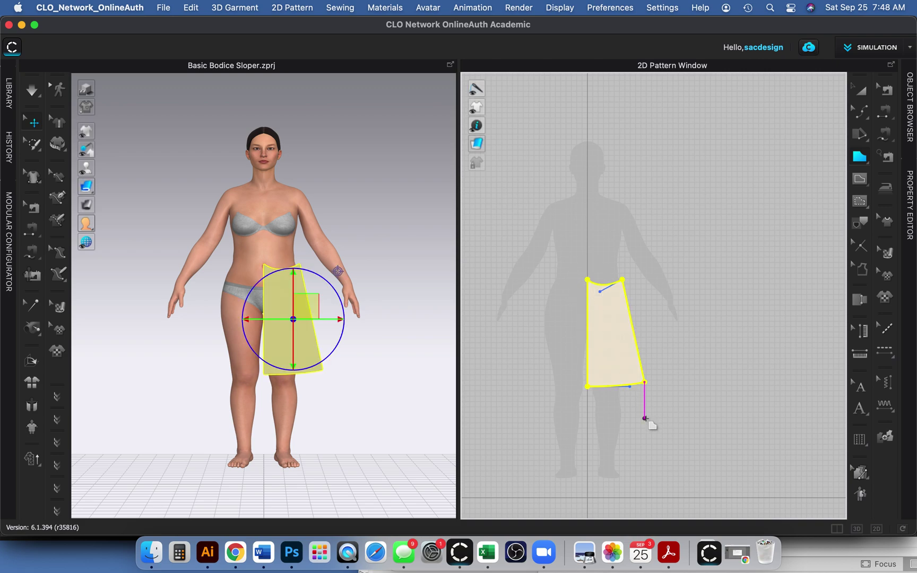
# Reshape the panel's waist curve and lower both hem corners, giving a side edge of about 21.7 in and a hem of about 11.5 in.
pyautogui.press('v')
pyautogui.moveTo(601, 292)
pyautogui.mouseDown()
pyautogui.moveTo(606, 270)
pyautogui.moveTo(603, 283)
pyautogui.moveTo(631, 275)
pyautogui.moveTo(608, 257)
pyautogui.moveTo(598, 307)
pyautogui.moveTo(614, 287)
pyautogui.mouseUp()
pyautogui.moveTo(644, 382); pyautogui.dragTo(651, 391)
pyautogui.moveTo(587, 386)
pyautogui.mouseDown()
pyautogui.moveTo(601, 415)
pyautogui.moveTo(588, 399)
pyautogui.moveTo(591, 407)
pyautogui.mouseUp()
pyautogui.click(618, 408)
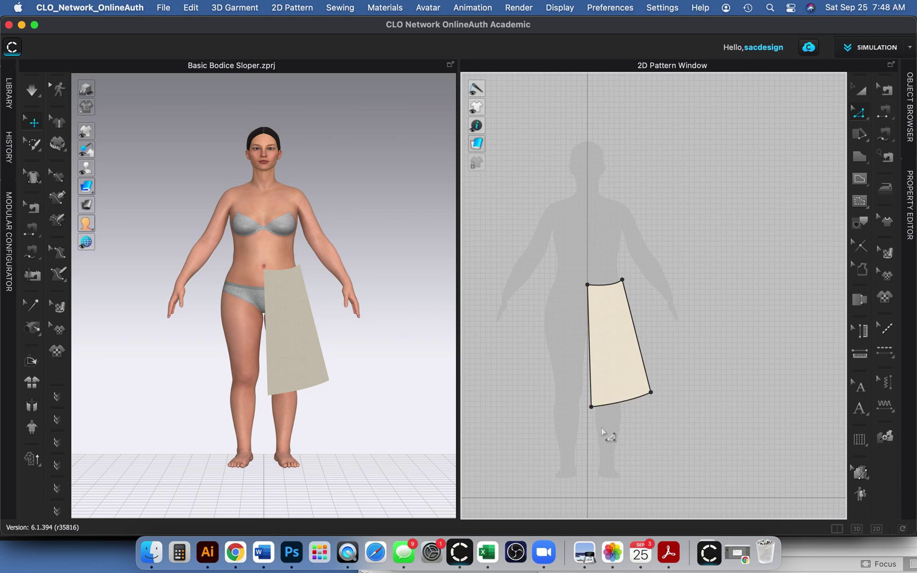
# Examine the Start, End and Both direction options for changing the length of the panel's slanted side edge.
pyautogui.click(640, 350)
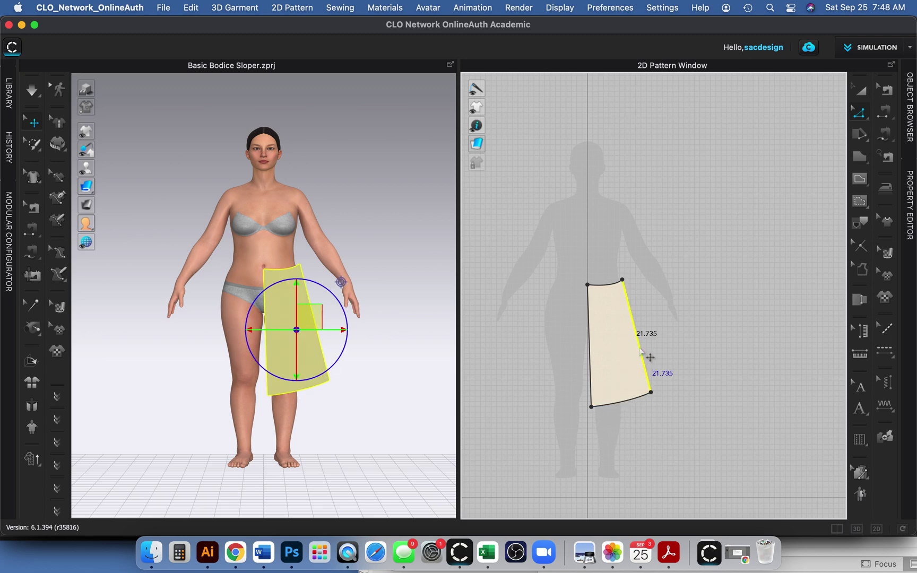
pyautogui.rightClick(640, 350)
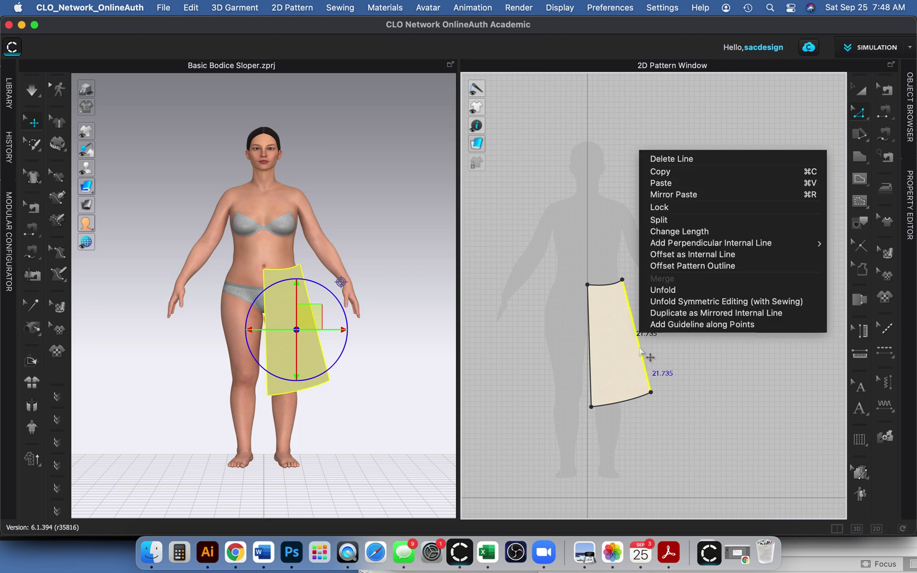
pyautogui.click(678, 232)
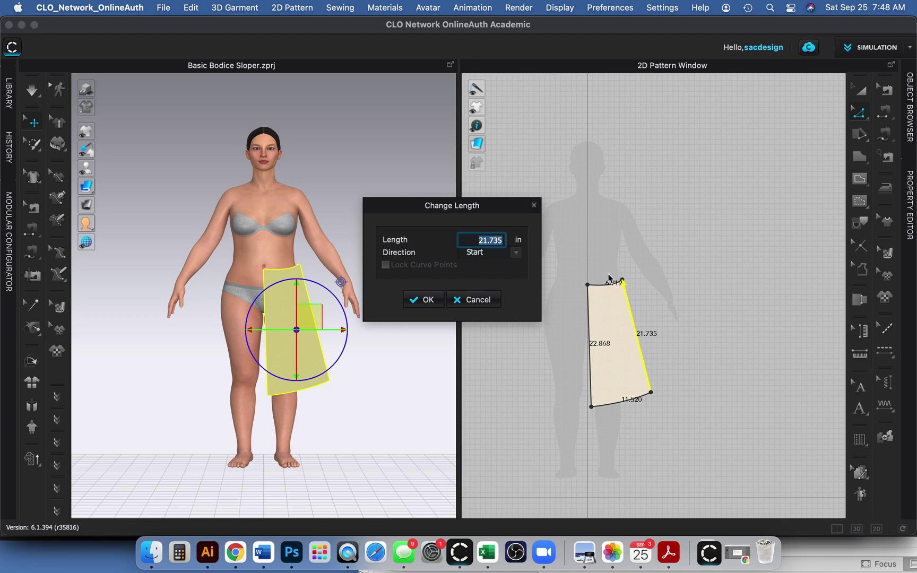
pyautogui.click(516, 254)
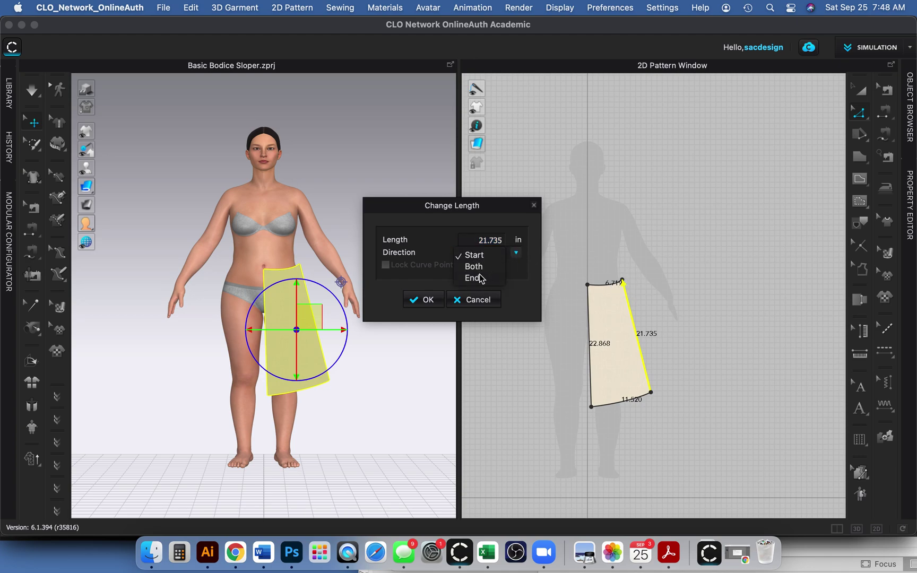
pyautogui.click(473, 277)
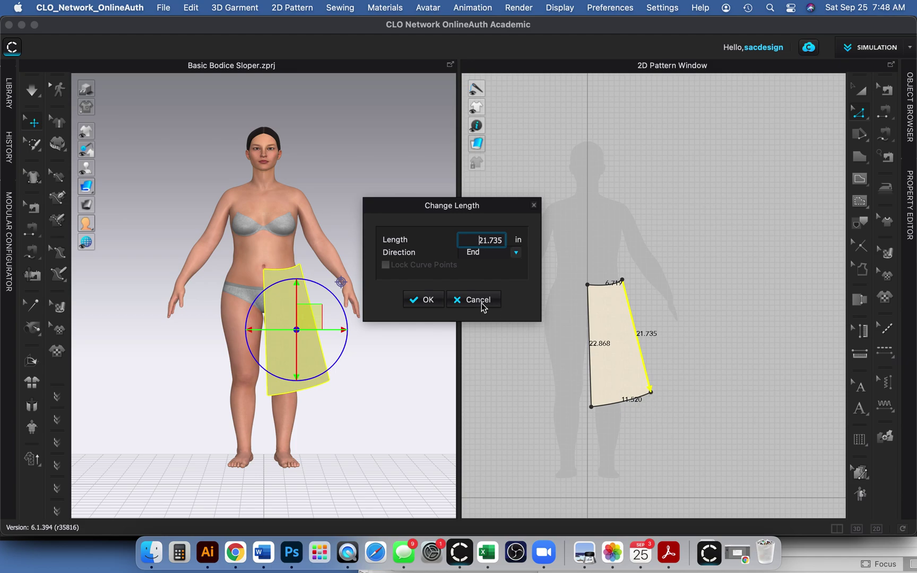
pyautogui.click(511, 253)
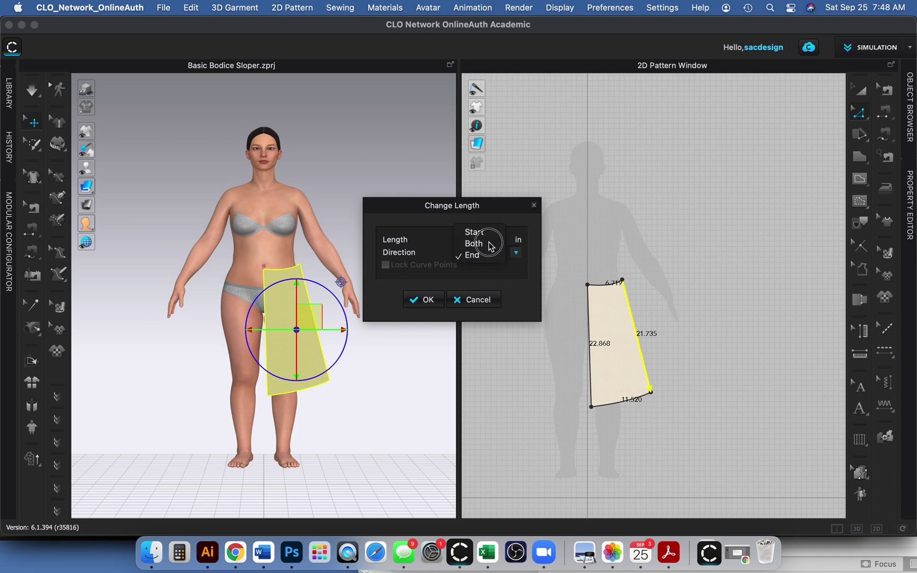
pyautogui.click(488, 244)
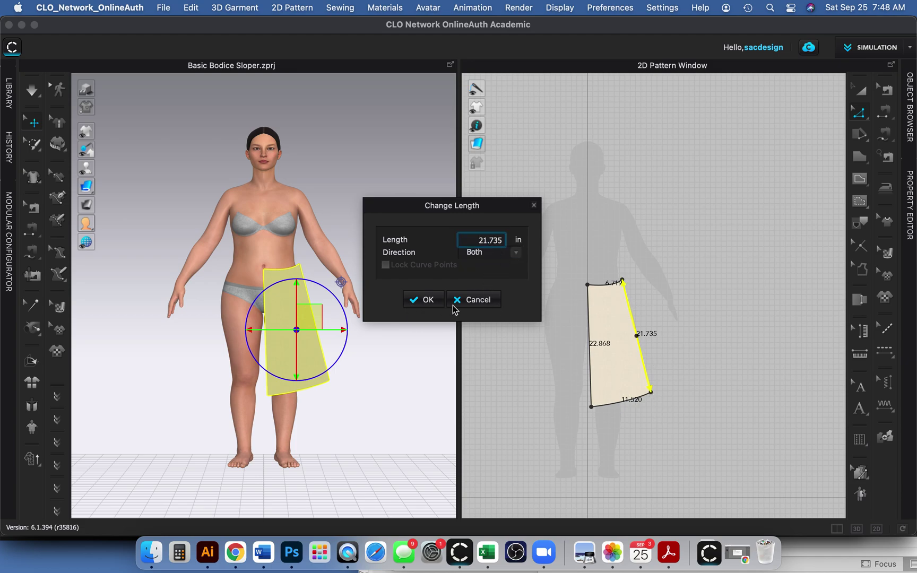
pyautogui.click(482, 303)
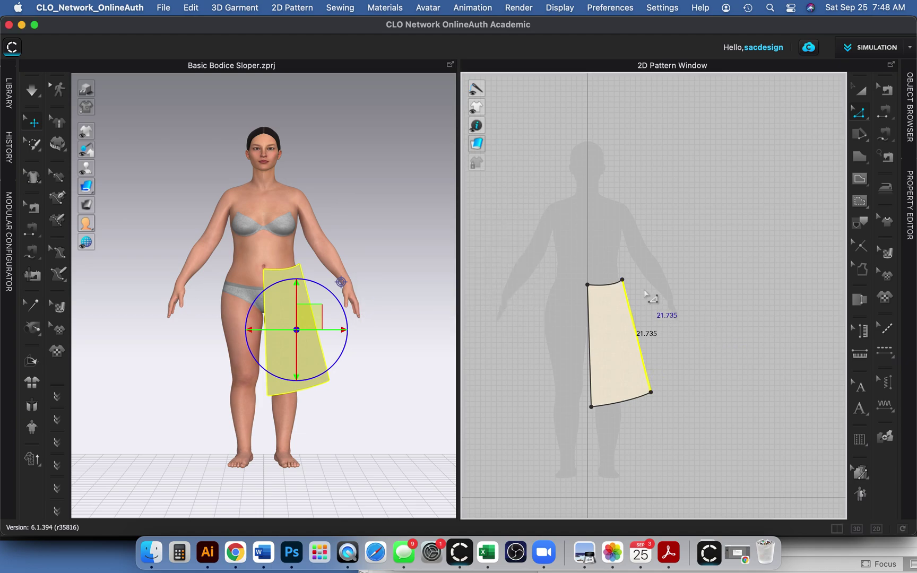
# Delete the curved-waist panel from the pattern workspace.
pyautogui.press('v')
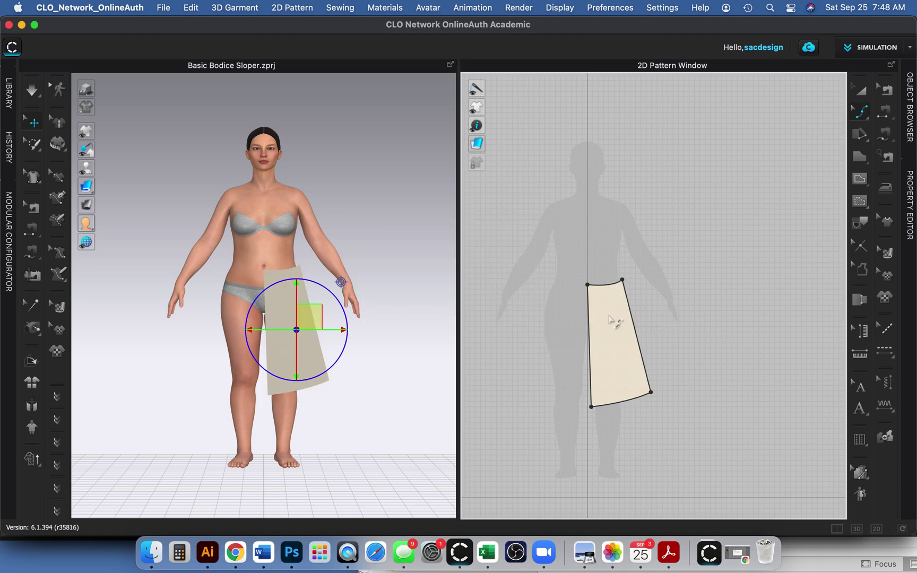
pyautogui.press('a')
pyautogui.moveTo(616, 312); pyautogui.dragTo(614, 309)
pyautogui.press('Delete')
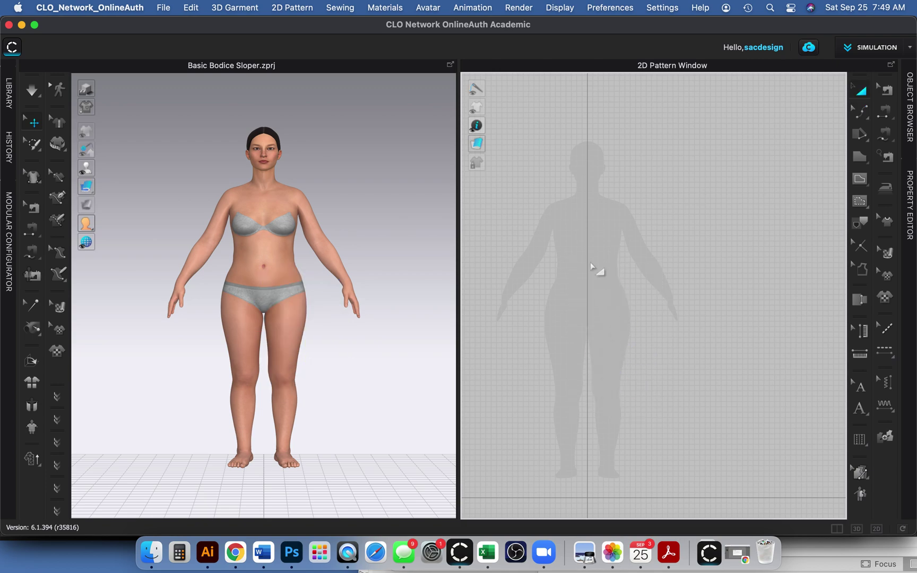
# Start a polygon at the center line at waist level with an exact 5.75 in horizontal segment and mirror creation off.
pyautogui.press('s')
pyautogui.moveTo(587, 279); pyautogui.dragTo(619, 277)
pyautogui.moveTo(619, 277); pyautogui.dragTo(619, 277)
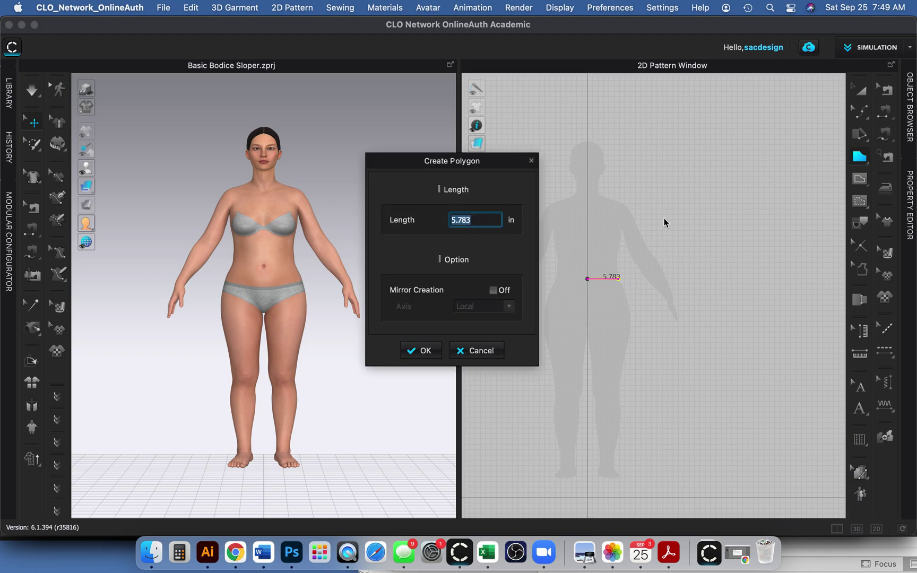
pyautogui.write('5.75')
pyautogui.click(490, 290)
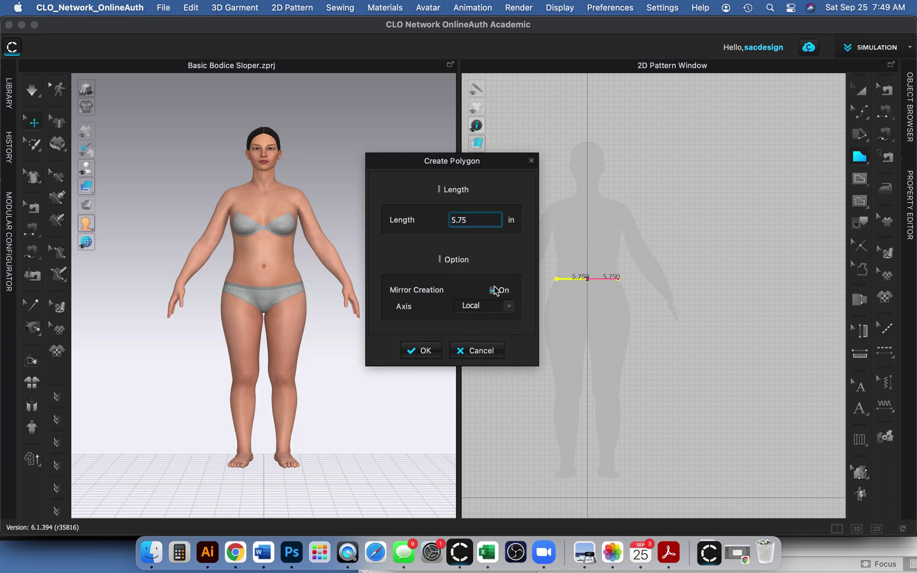
pyautogui.click(496, 292)
pyautogui.click(424, 350)
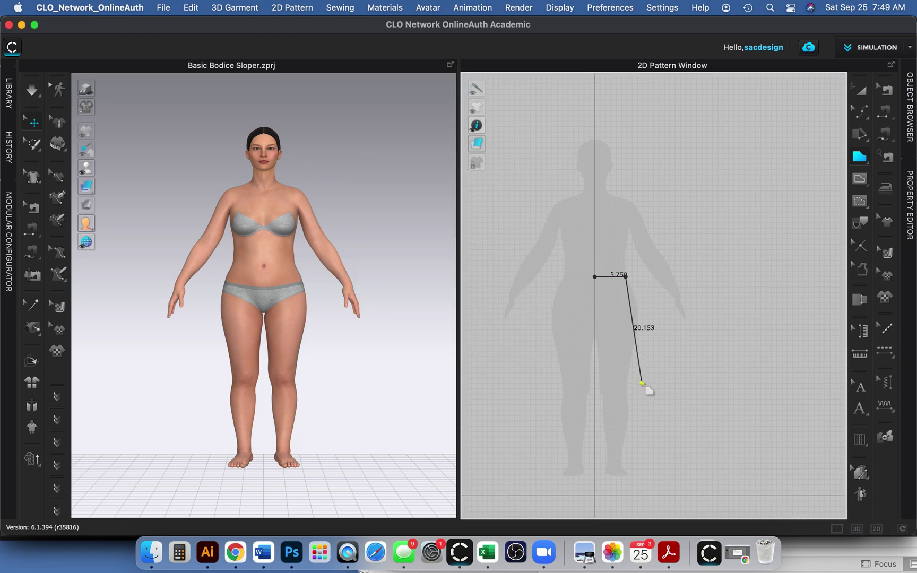
# Add a 20 in outward-slanting side edge, draw a horizontal hem about 9.9 in back to the center line, and close the polygon.
pyautogui.rightClick(648, 383)
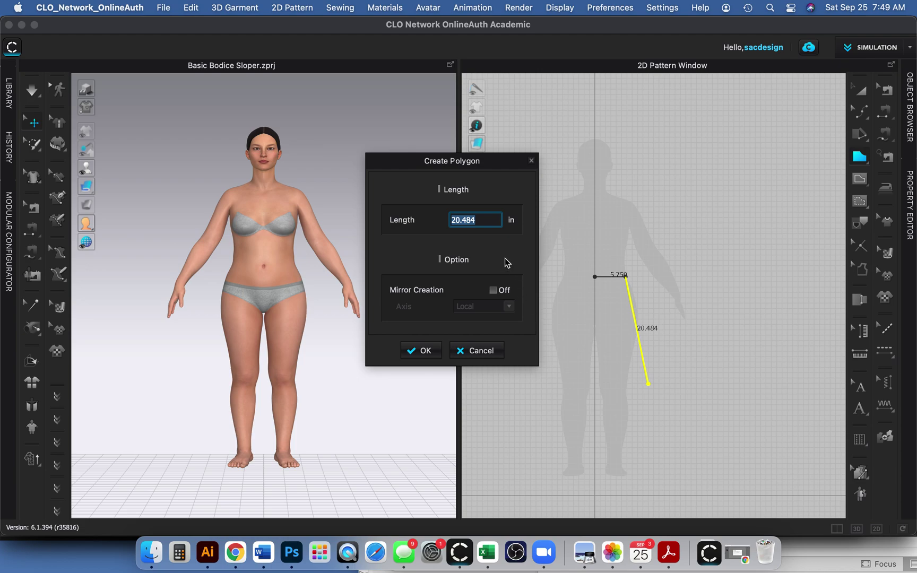
pyautogui.write('20')
pyautogui.click(425, 350)
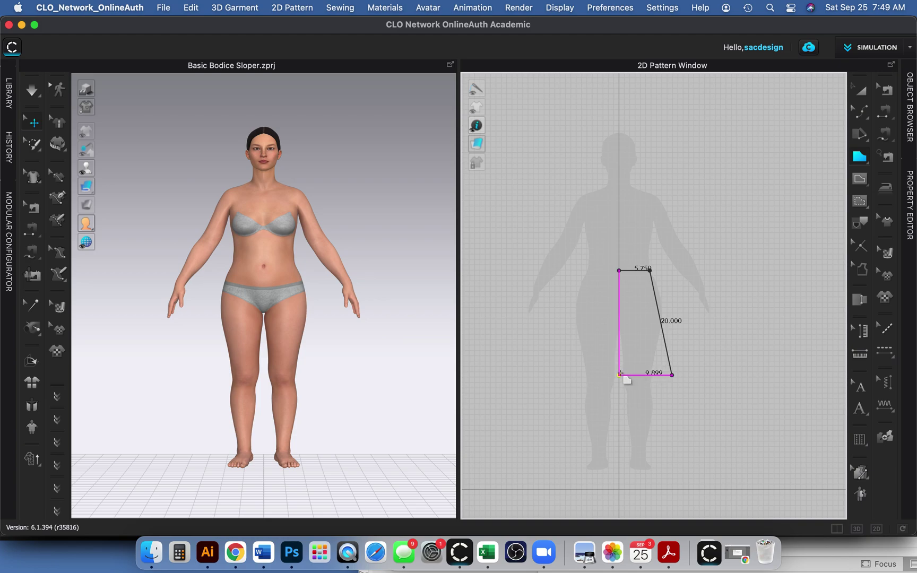
pyautogui.click(620, 374)
pyautogui.click(618, 271)
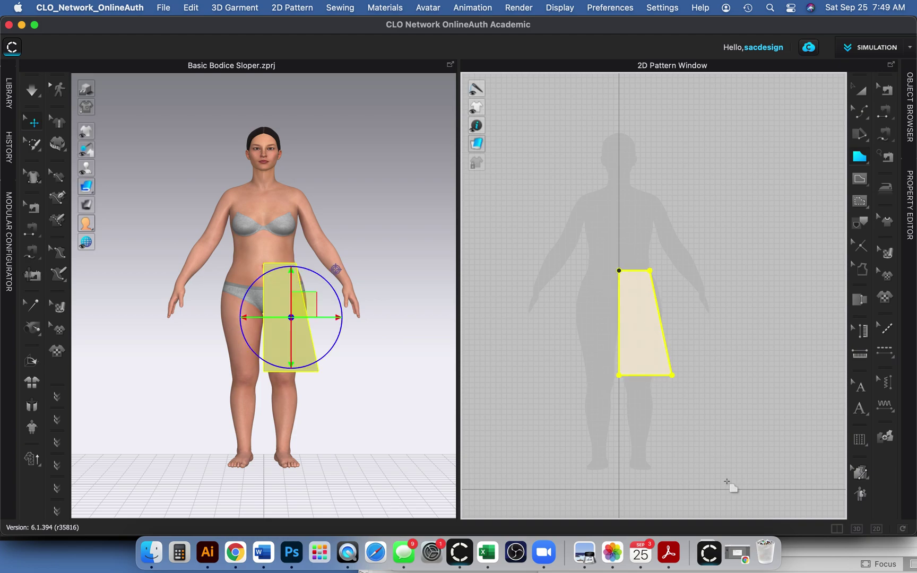
# Delete the slanted-side panel from the pattern workspace.
pyautogui.press('z')
pyautogui.press('a')
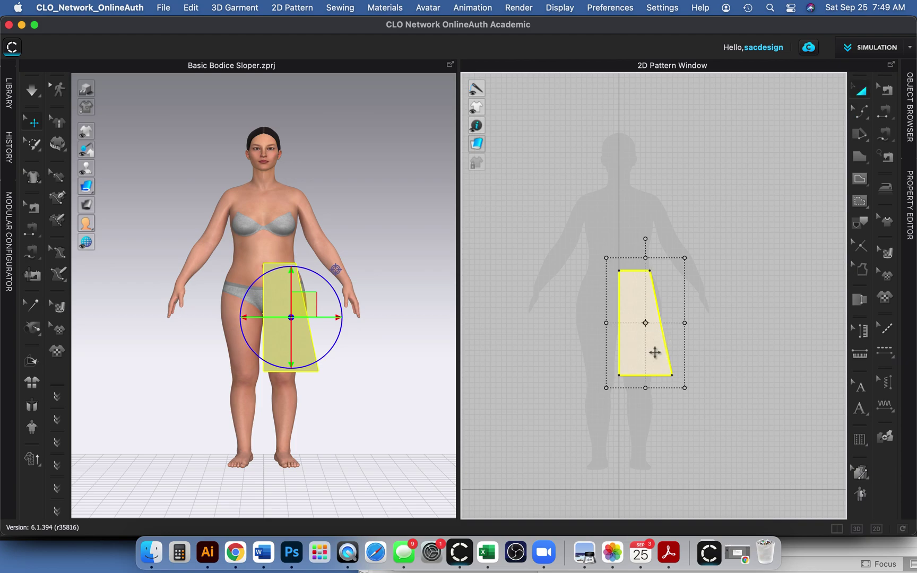
pyautogui.press('Delete')
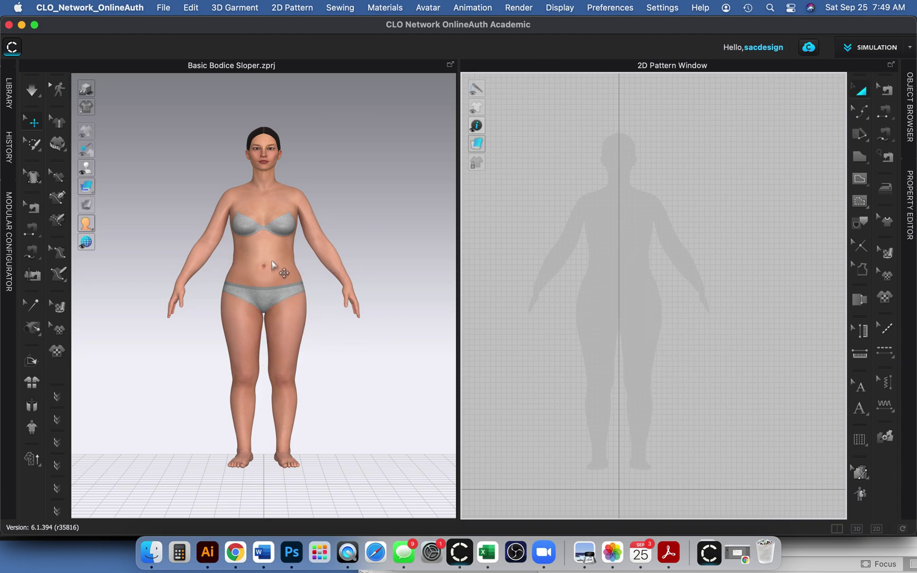
# Pull the avatar measuring tools out of the collapsed 3D tool groups and dock them in a row above the 3D view.
pyautogui.moveTo(283, 273)
pyautogui.mouseDown(button='right')
pyautogui.moveTo(317, 262)
pyautogui.moveTo(229, 270)
pyautogui.moveTo(288, 277)
pyautogui.moveTo(287, 263)
pyautogui.moveTo(301, 275)
pyautogui.mouseUp(button='right')
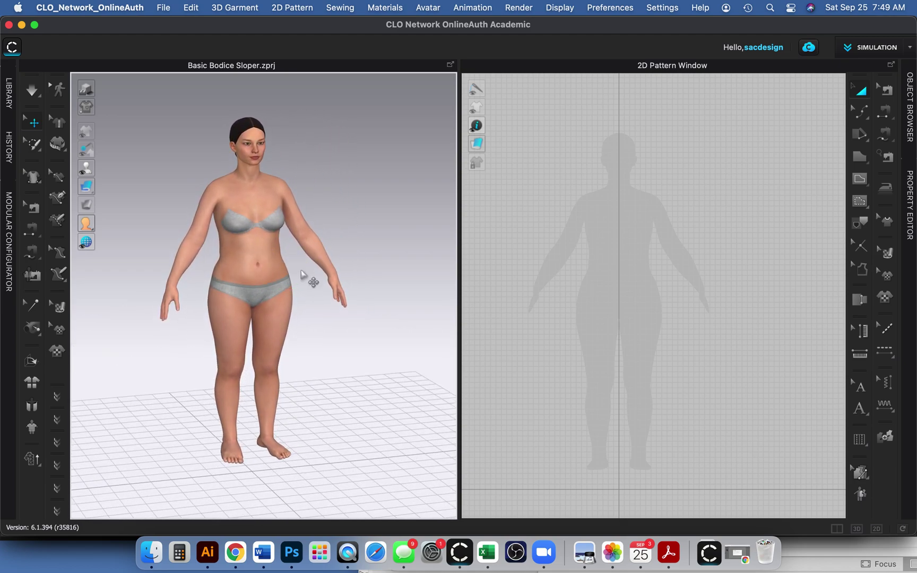
pyautogui.click(59, 399)
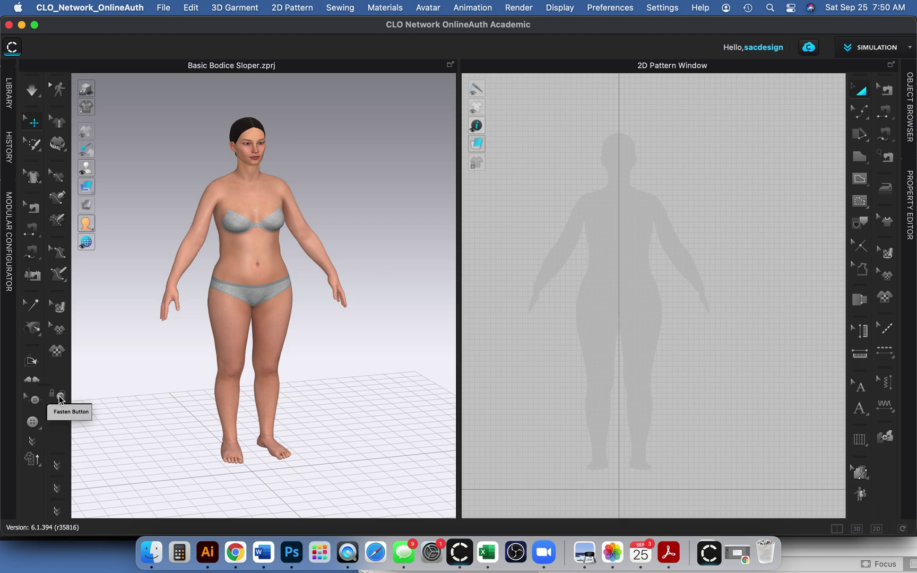
pyautogui.click(60, 401)
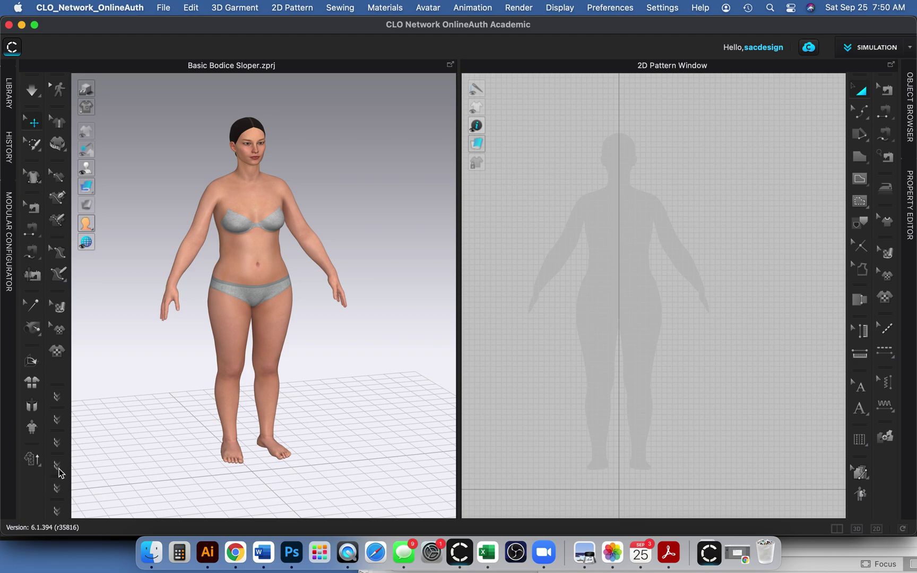
pyautogui.click(58, 484)
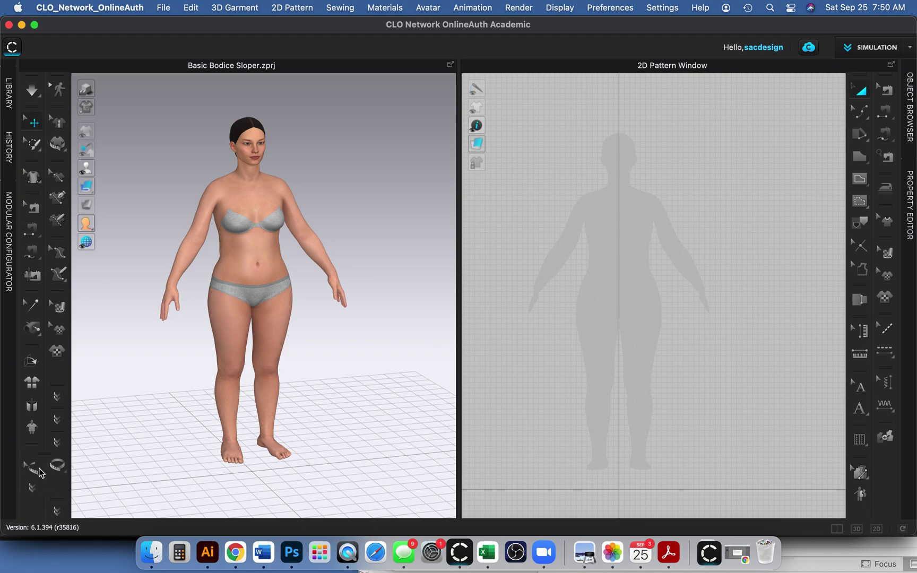
pyautogui.click(59, 469)
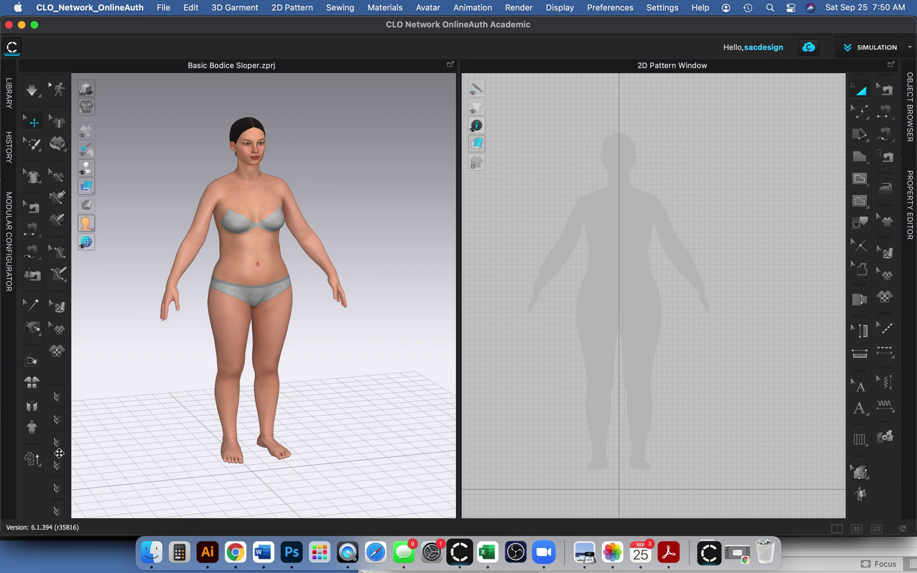
pyautogui.click(57, 442)
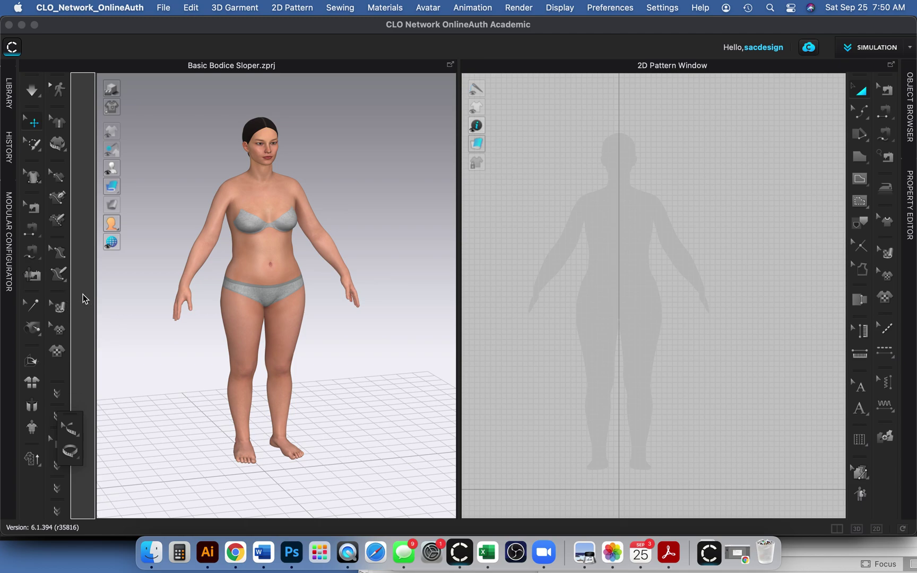
pyautogui.moveTo(79, 118); pyautogui.dragTo(80, 109)
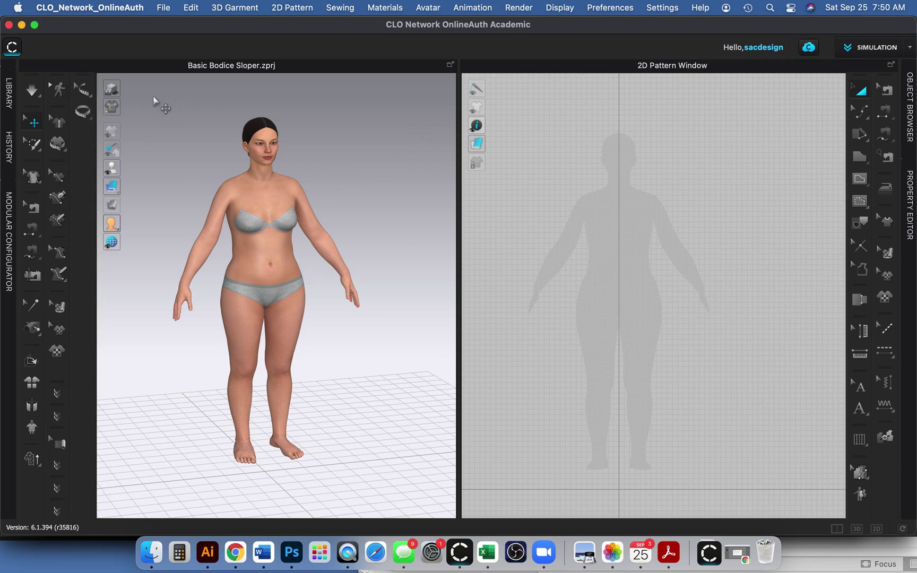
pyautogui.click(186, 80)
pyautogui.moveTo(187, 81); pyautogui.dragTo(78, 79)
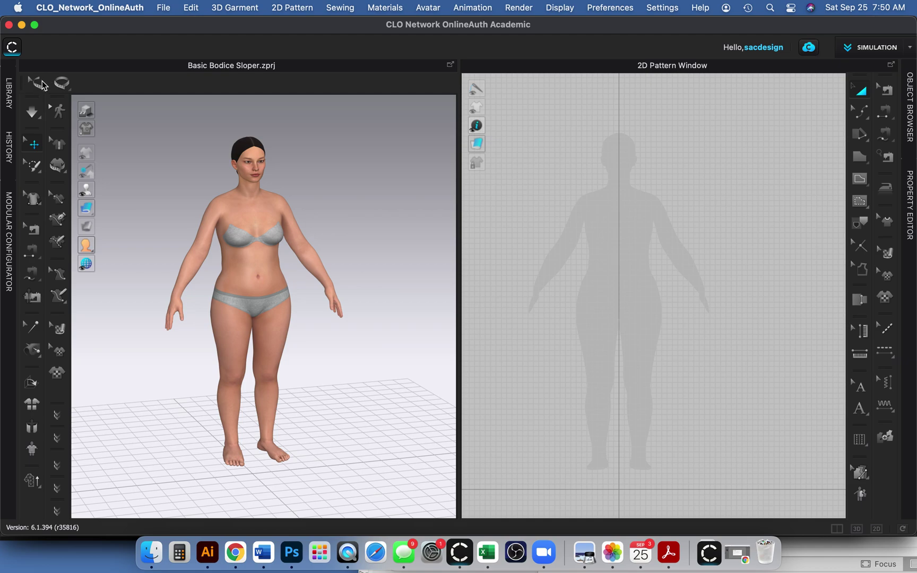
pyautogui.click(167, 143)
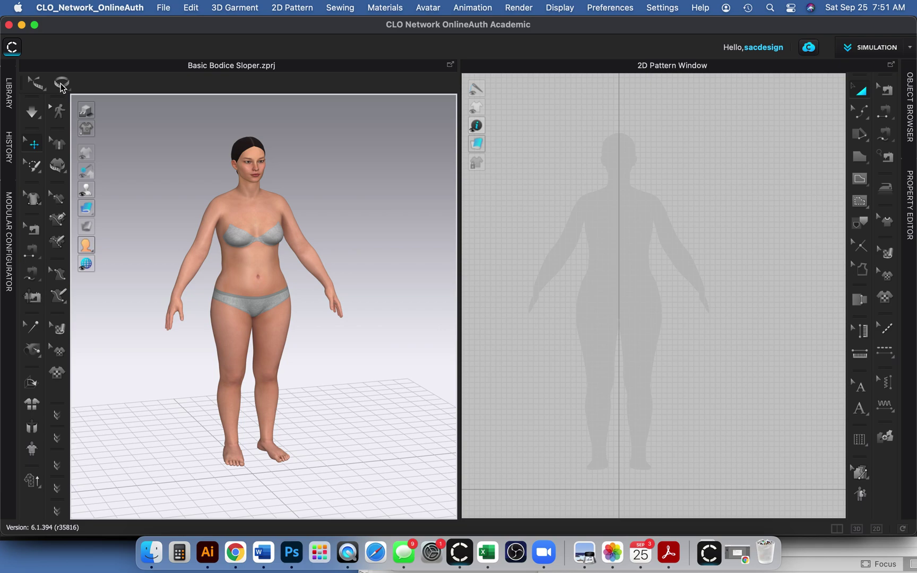
# Show the avatar's measurement lines with Basic Circumference Measure and read the waist circumference with Edit Measure.
pyautogui.click(44, 93)
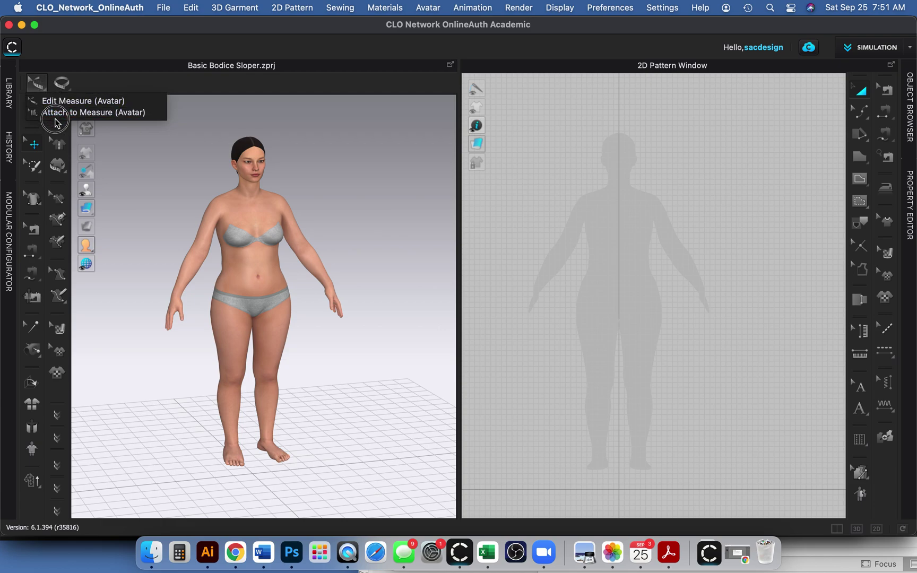
pyautogui.click(40, 82)
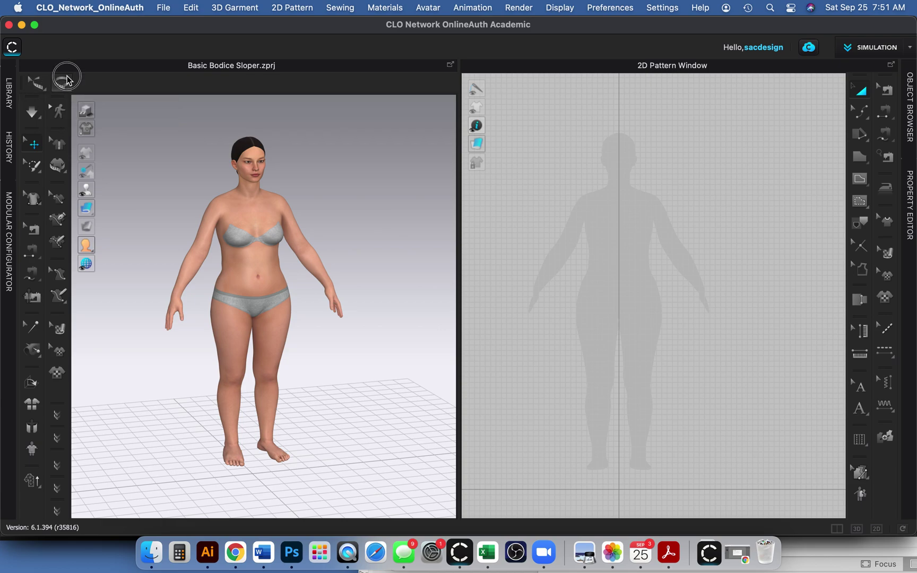
pyautogui.click(66, 79)
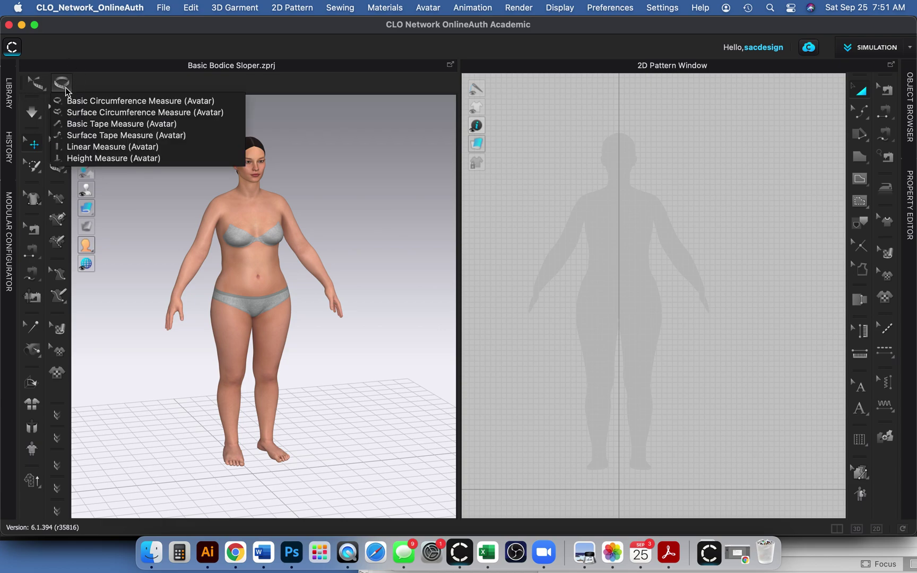
pyautogui.click(106, 101)
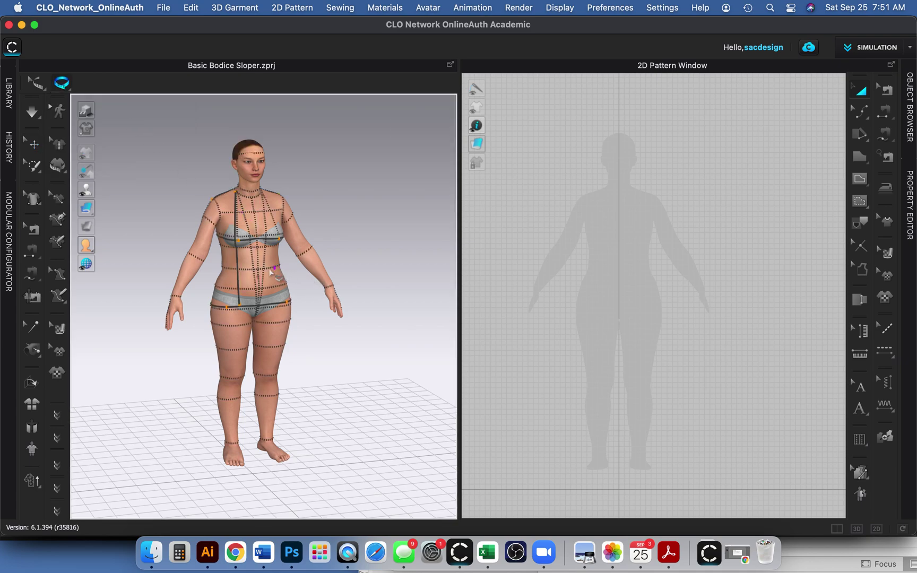
pyautogui.scroll(5, 271, 272)
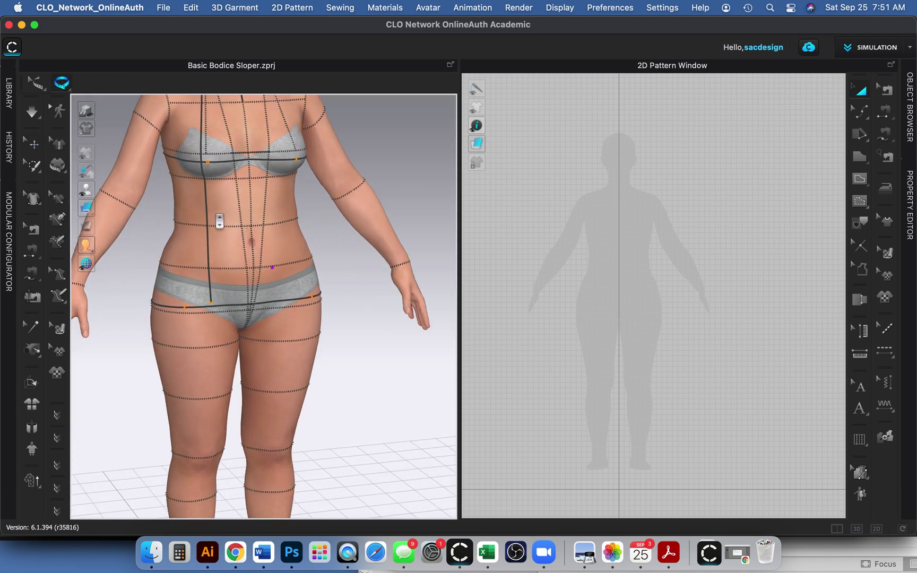
pyautogui.scroll(5, 219, 220)
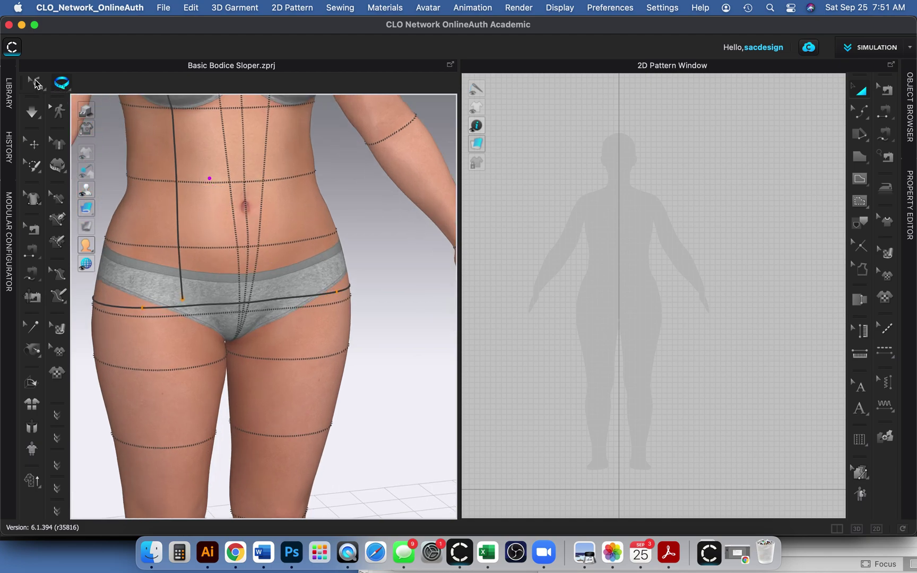
pyautogui.click(35, 80)
pyautogui.click(214, 186)
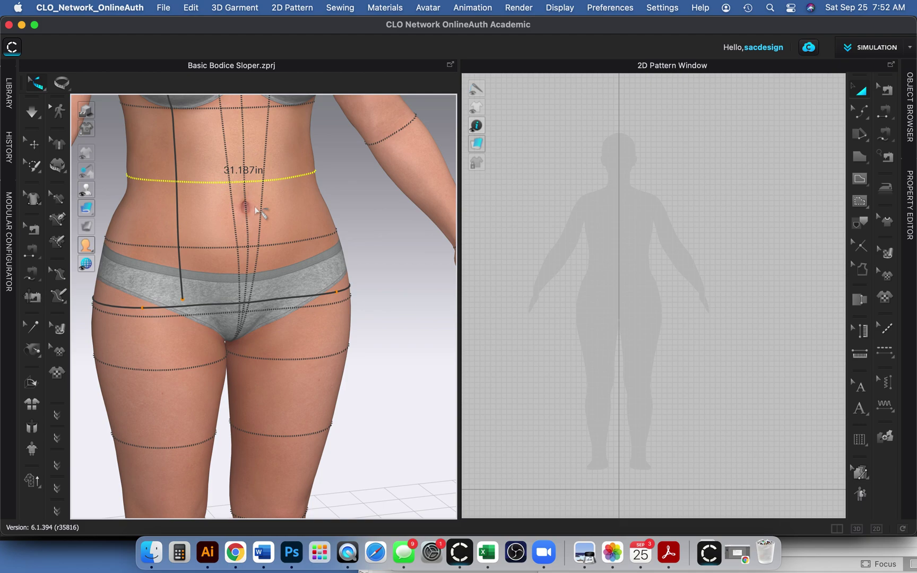
pyautogui.press('h')
pyautogui.click(618, 266)
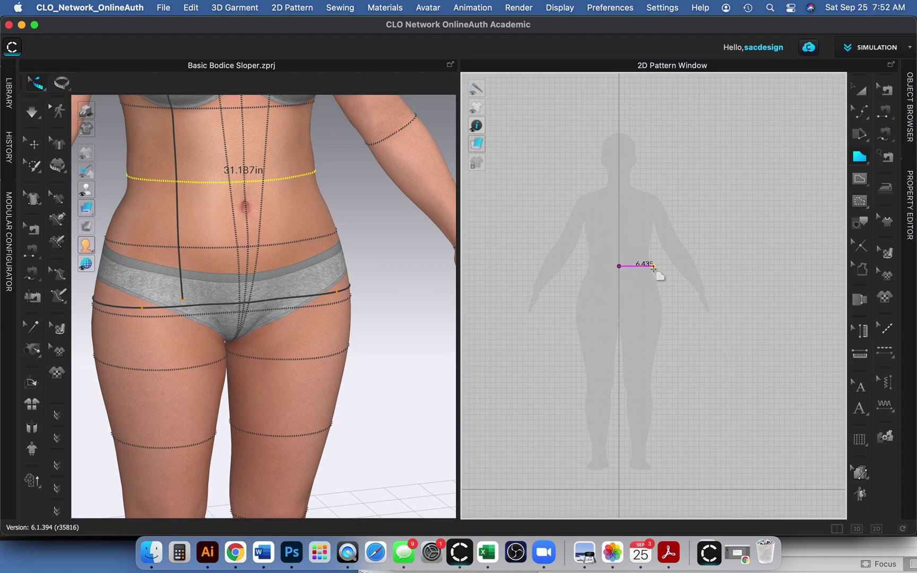
pyautogui.moveTo(651, 266); pyautogui.dragTo(663, 261)
pyautogui.press('Escape')
# Start a polygon on the center line at the avatar's waist with a horizontal segment of exactly 5.75 in, mirror creation off.
pyautogui.click(619, 265)
pyautogui.rightClick(651, 268)
pyautogui.write('5.')
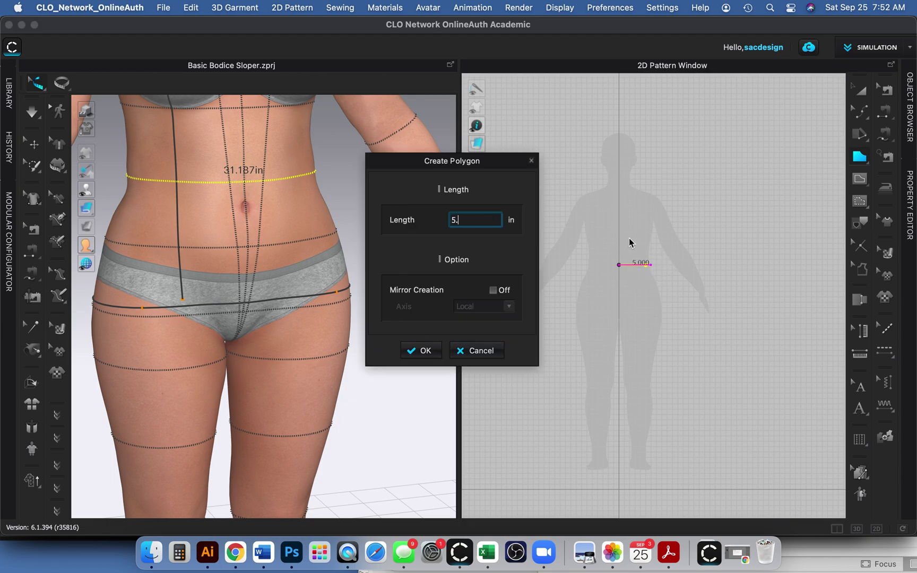
pyautogui.write('75')
pyautogui.click(430, 352)
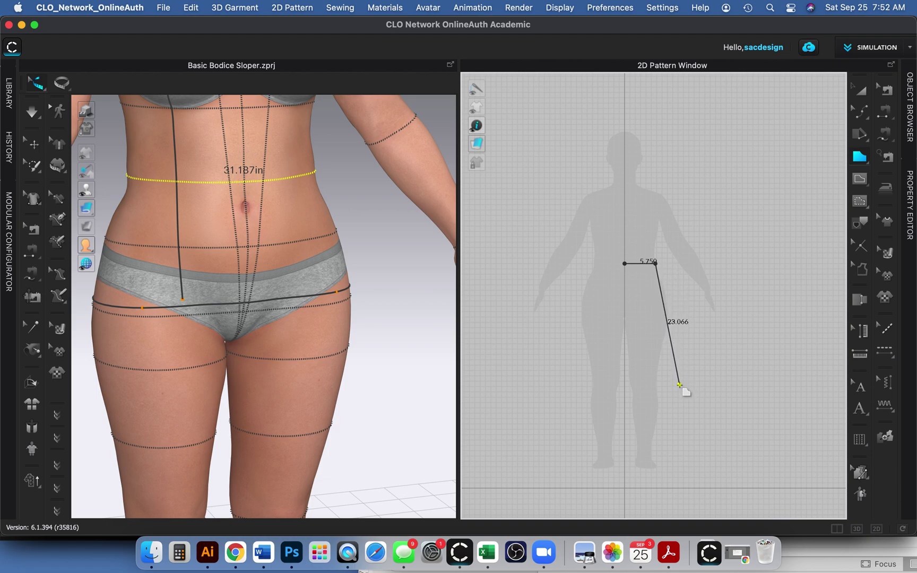
# Add an outward-curving side edge about 23.1 in long, draw a horizontal hem about 10.3 in to the center line, and close the polygon.
pyautogui.click(679, 384)
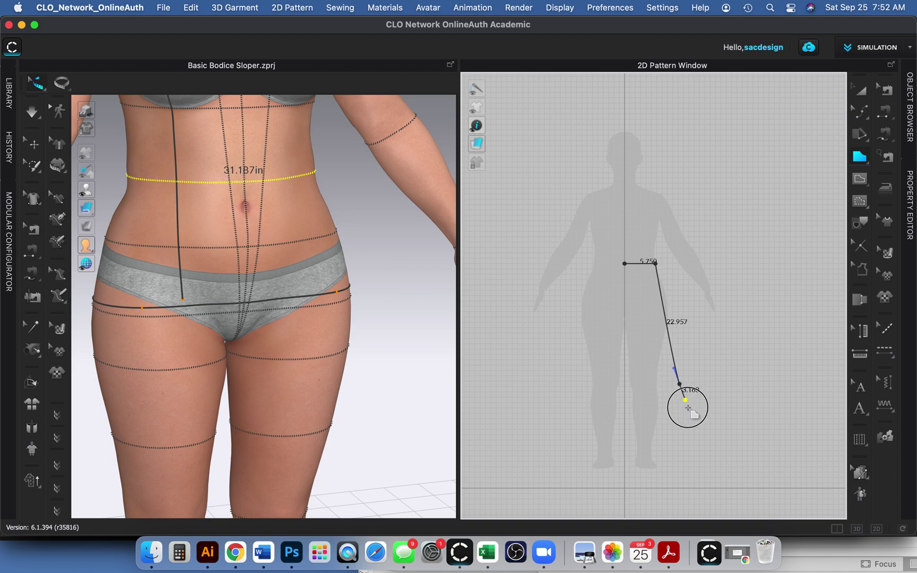
pyautogui.rightClick(685, 449)
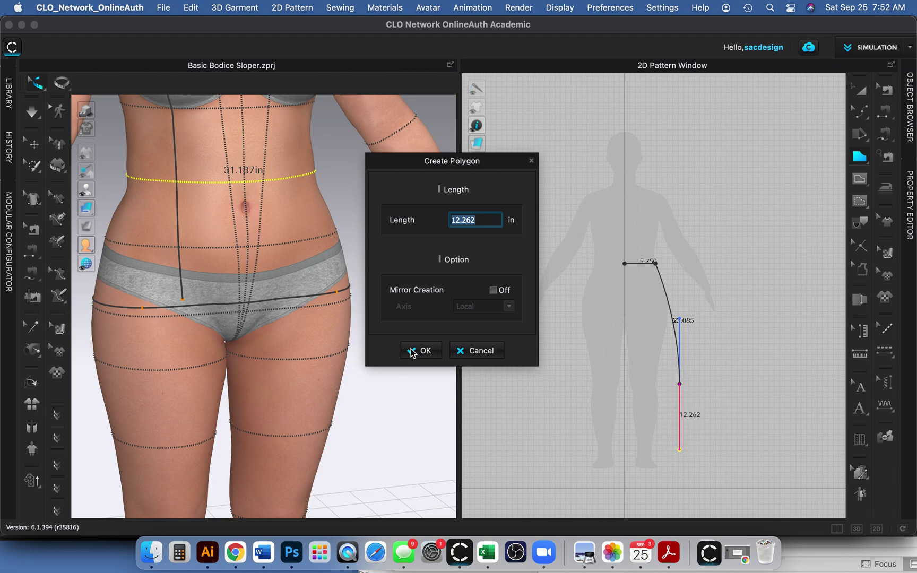
pyautogui.click(476, 351)
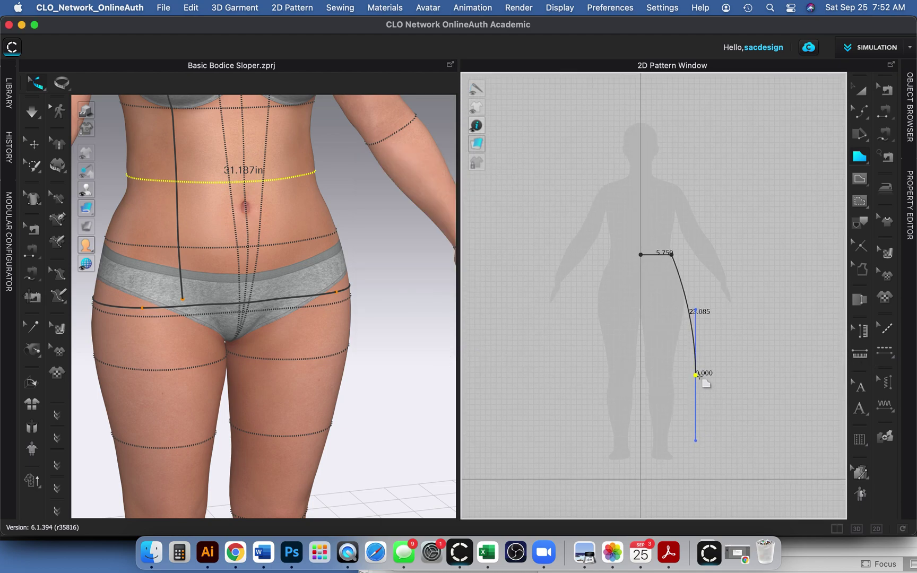
pyautogui.click(641, 376)
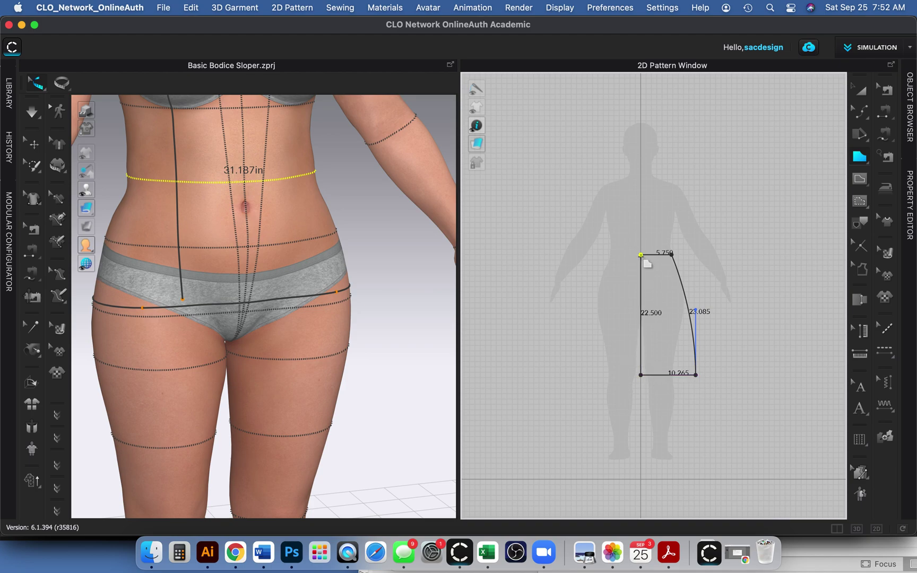
pyautogui.click(641, 256)
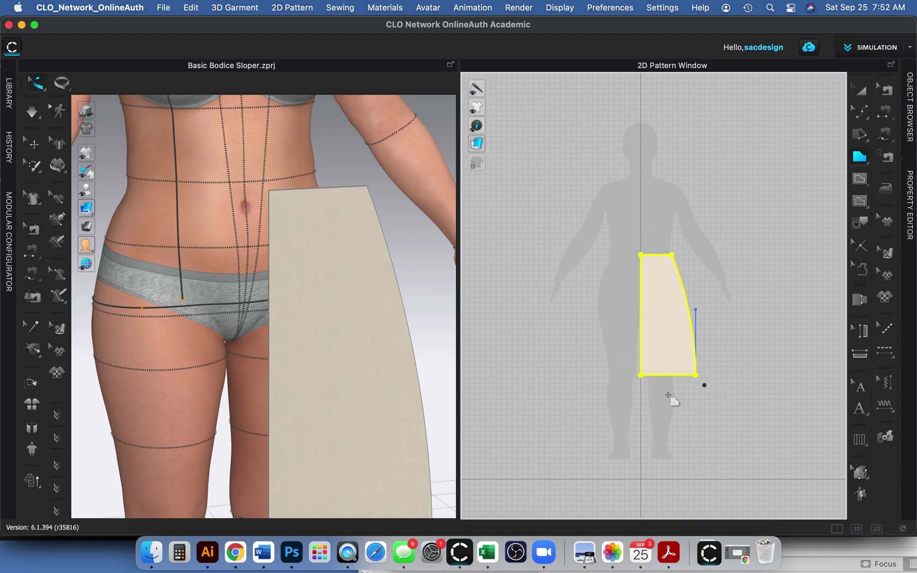
# Split the panel's waist edge into two lines with Add Point/Split Line, with Line 1 at 3.617 in.
pyautogui.click(668, 353)
pyautogui.press('Escape')
pyautogui.click(860, 94)
pyautogui.moveTo(861, 111); pyautogui.dragTo(758, 170)
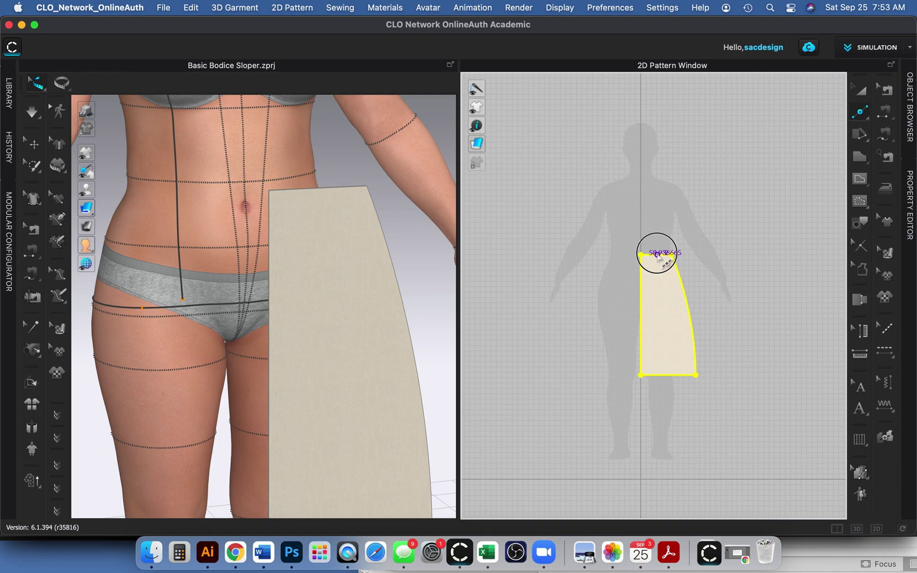
pyautogui.press('super+z')
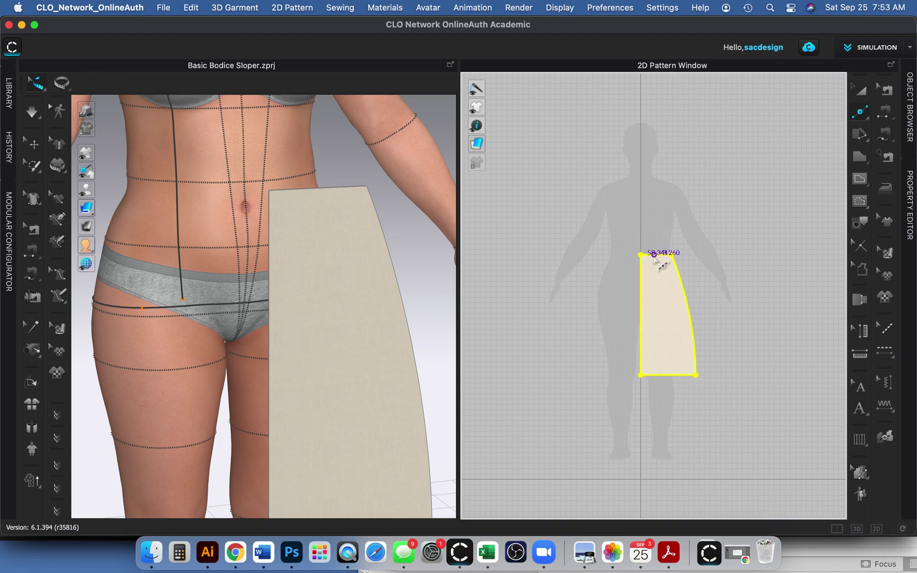
pyautogui.rightClick(653, 255)
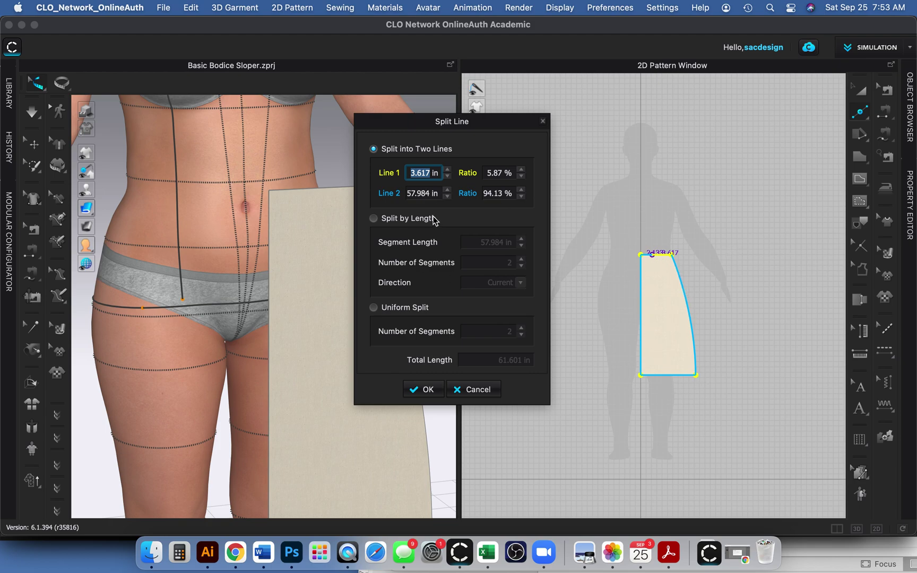
pyautogui.click(429, 391)
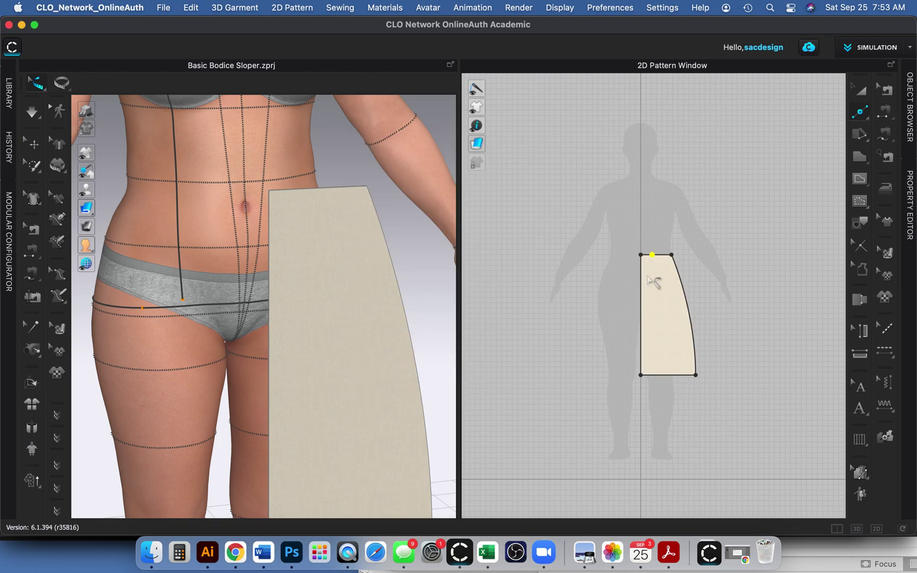
# Add a dart at the new waist point with 1 in total width, 3 in length and Shape Dart Cap on, keeping the default waistline smoothing.
pyautogui.press('v')
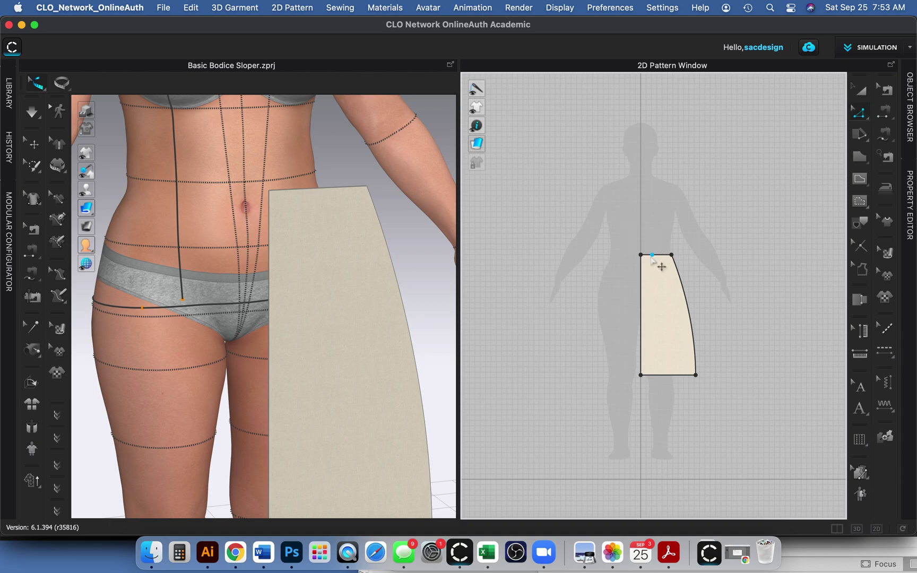
pyautogui.rightClick(652, 255)
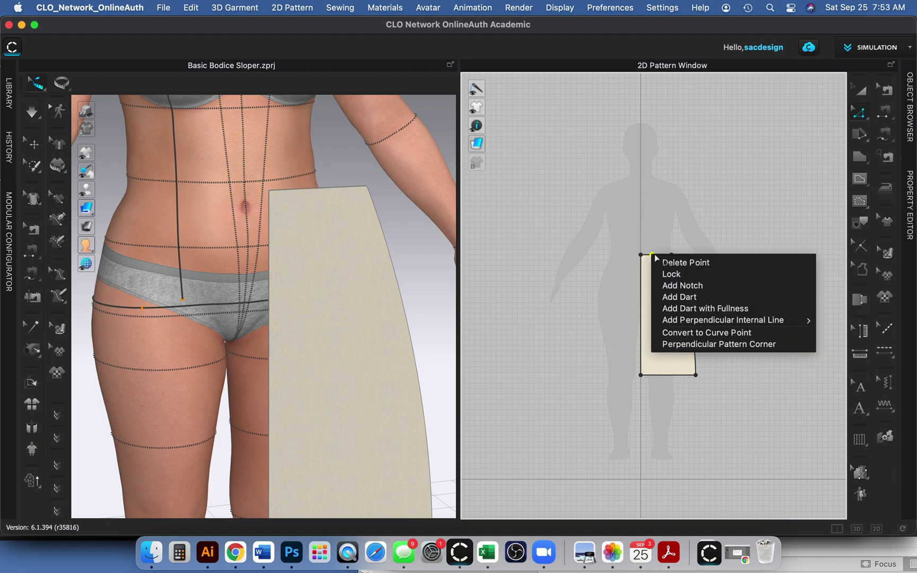
pyautogui.click(671, 297)
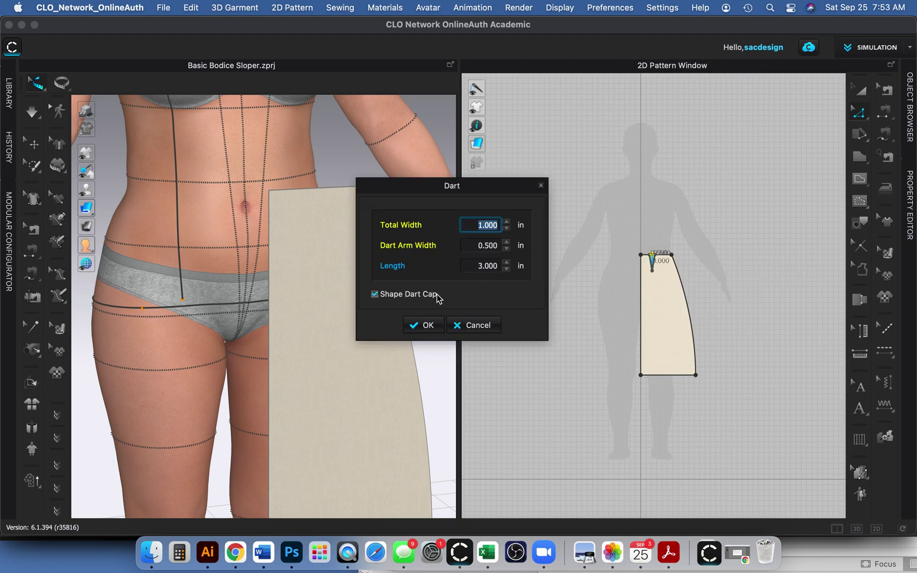
pyautogui.click(426, 325)
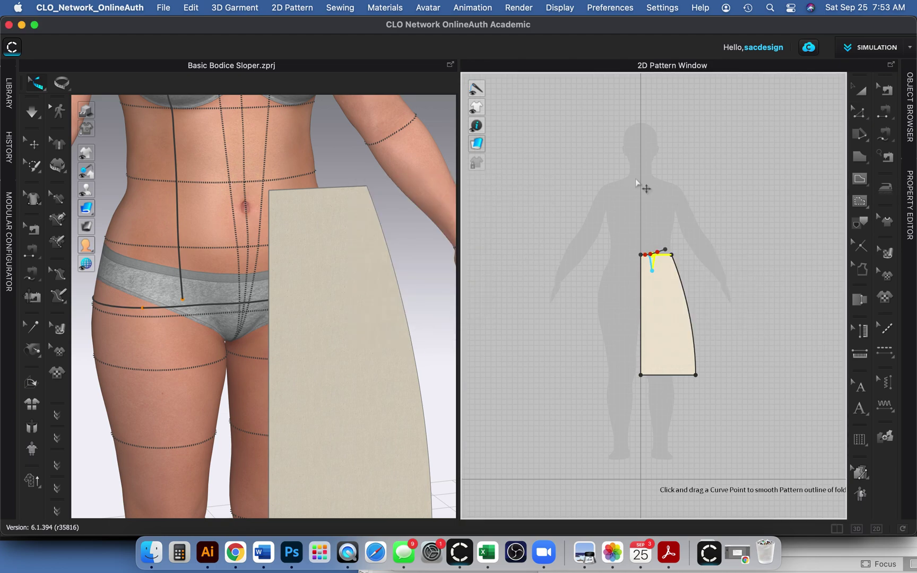
pyautogui.click(786, 177)
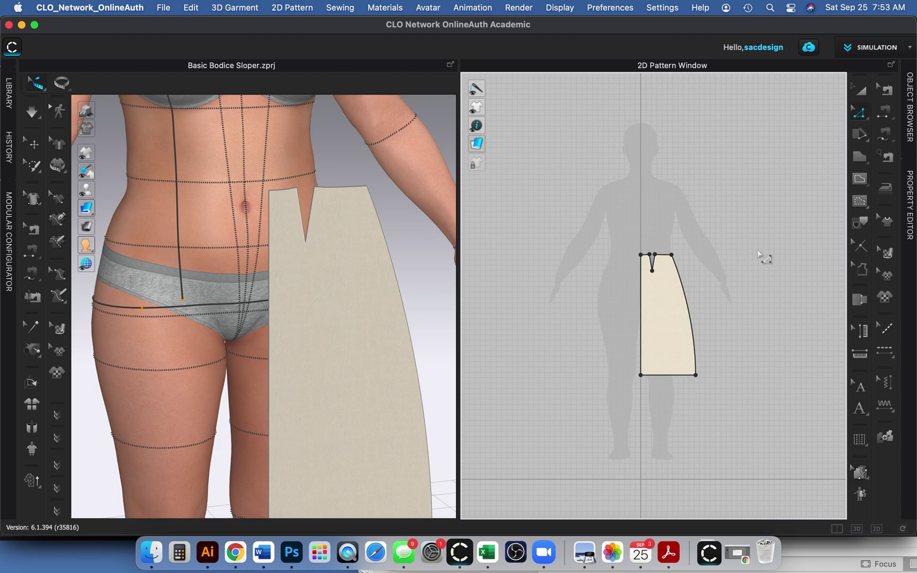
pyautogui.scroll(3, 749, 280)
pyautogui.scroll(1, 748, 281)
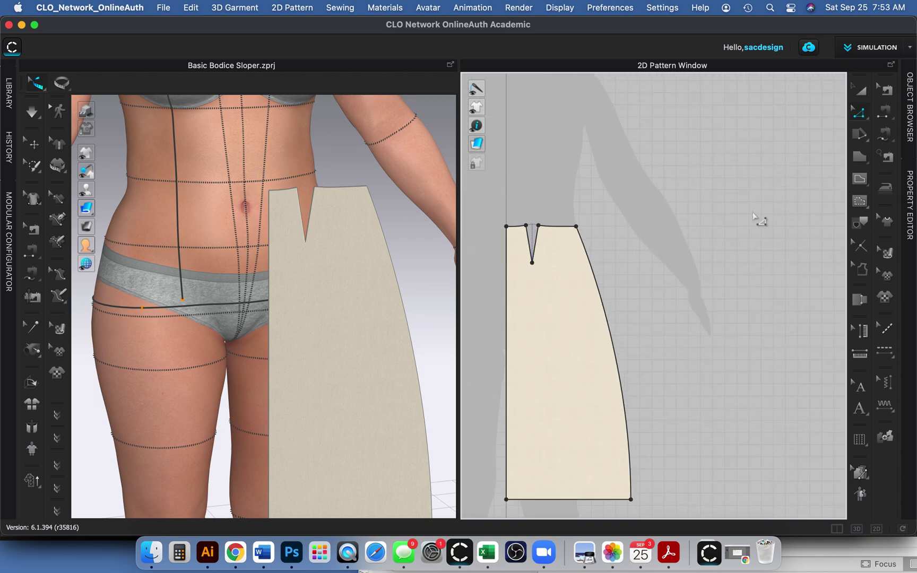
pyautogui.scroll(-2, 549, 263)
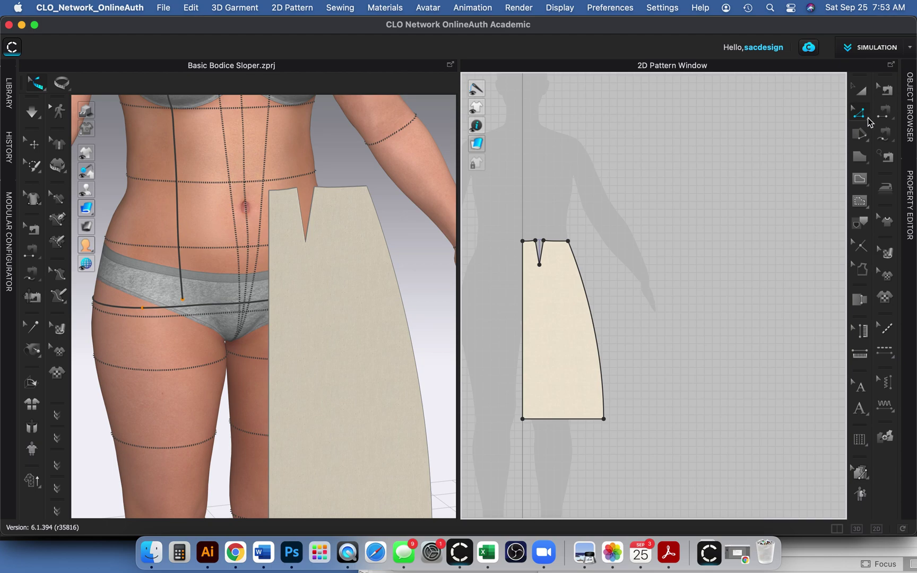
pyautogui.click(860, 158)
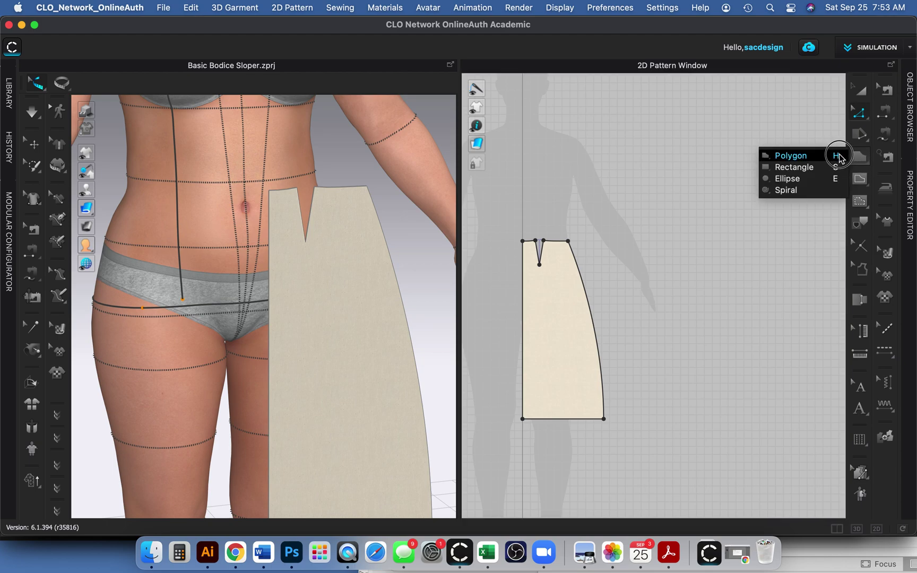
pyautogui.click(839, 156)
pyautogui.click(862, 116)
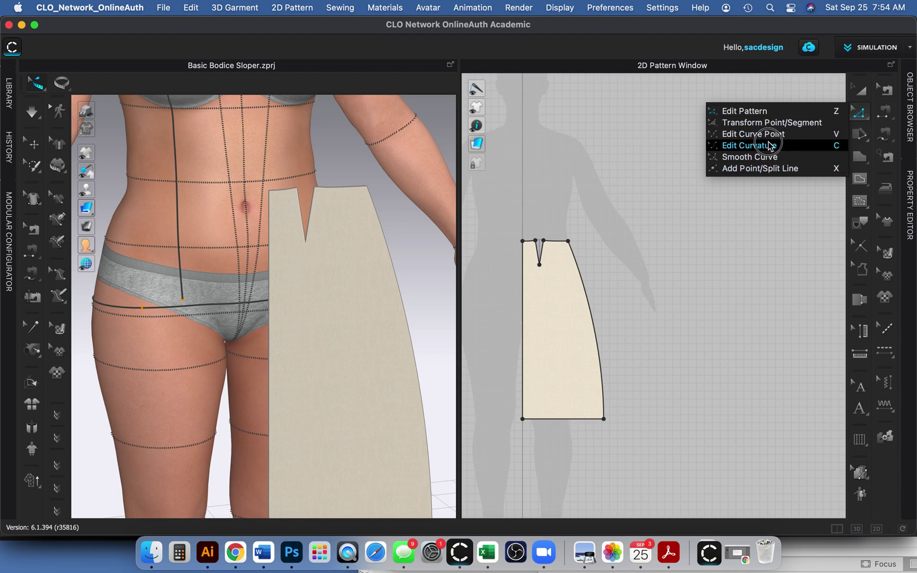
pyautogui.click(862, 112)
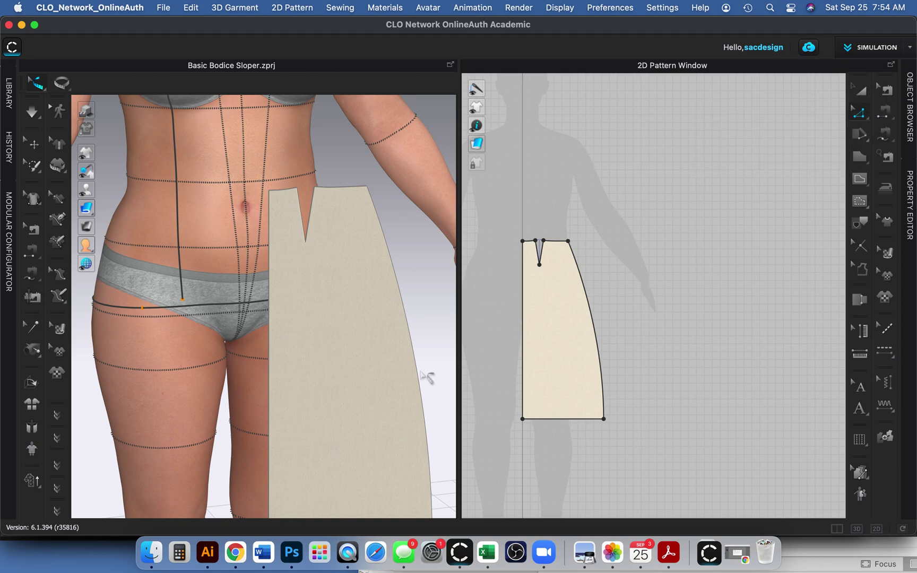